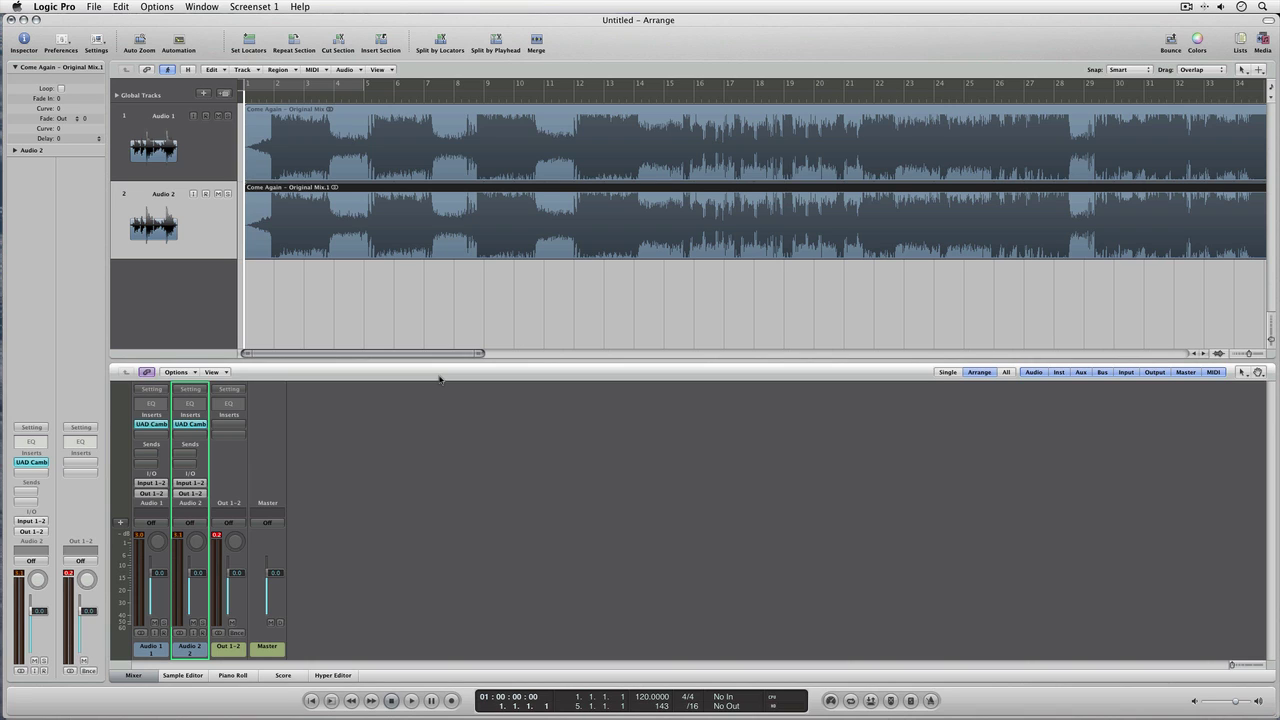
Insert a stereo UAD 1176LN in Audio 1's second insert slot and copy it to the same slot on Audio 2
click(140, 436)
mouse_move(193, 576)
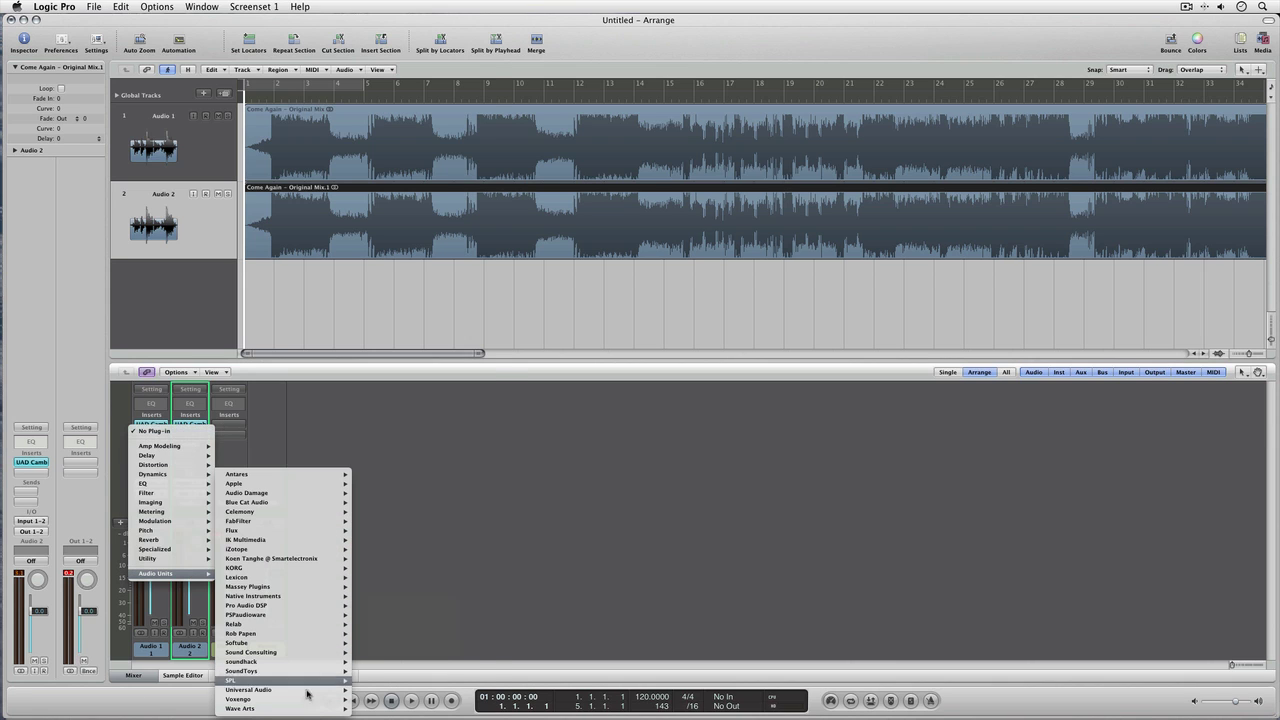
mouse_move(300, 690)
mouse_move(438, 168)
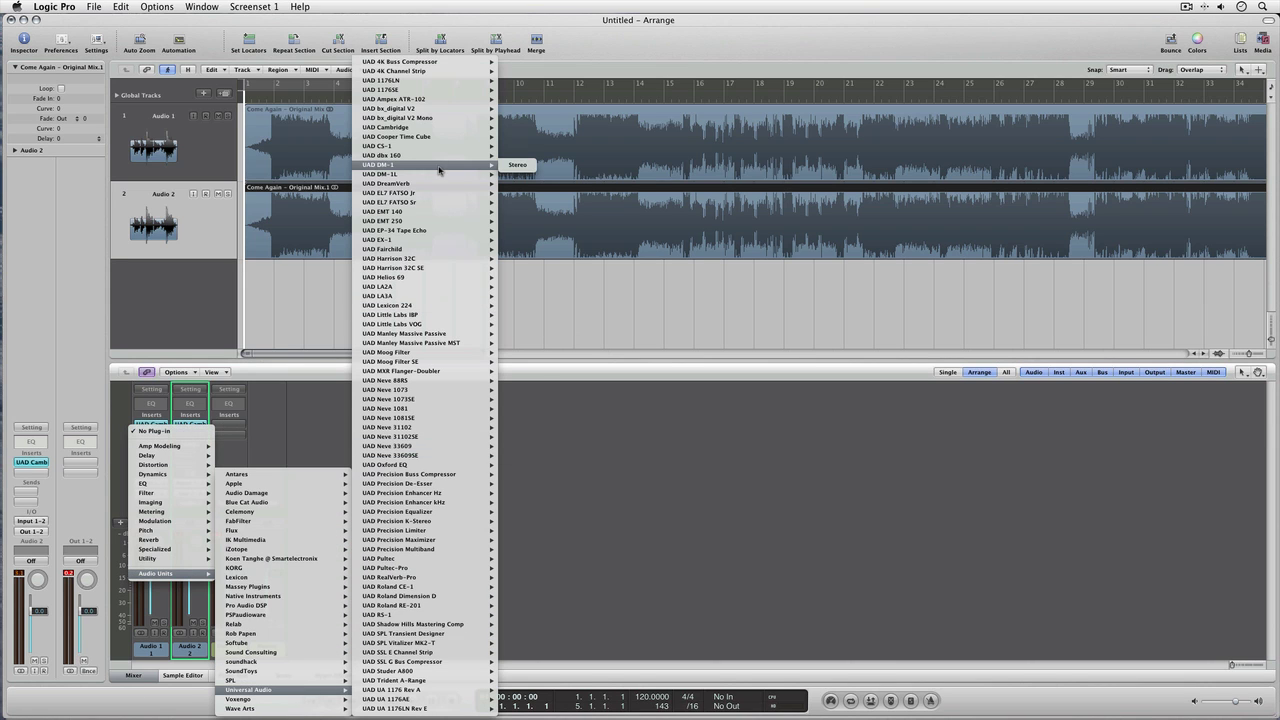
mouse_move(426, 81)
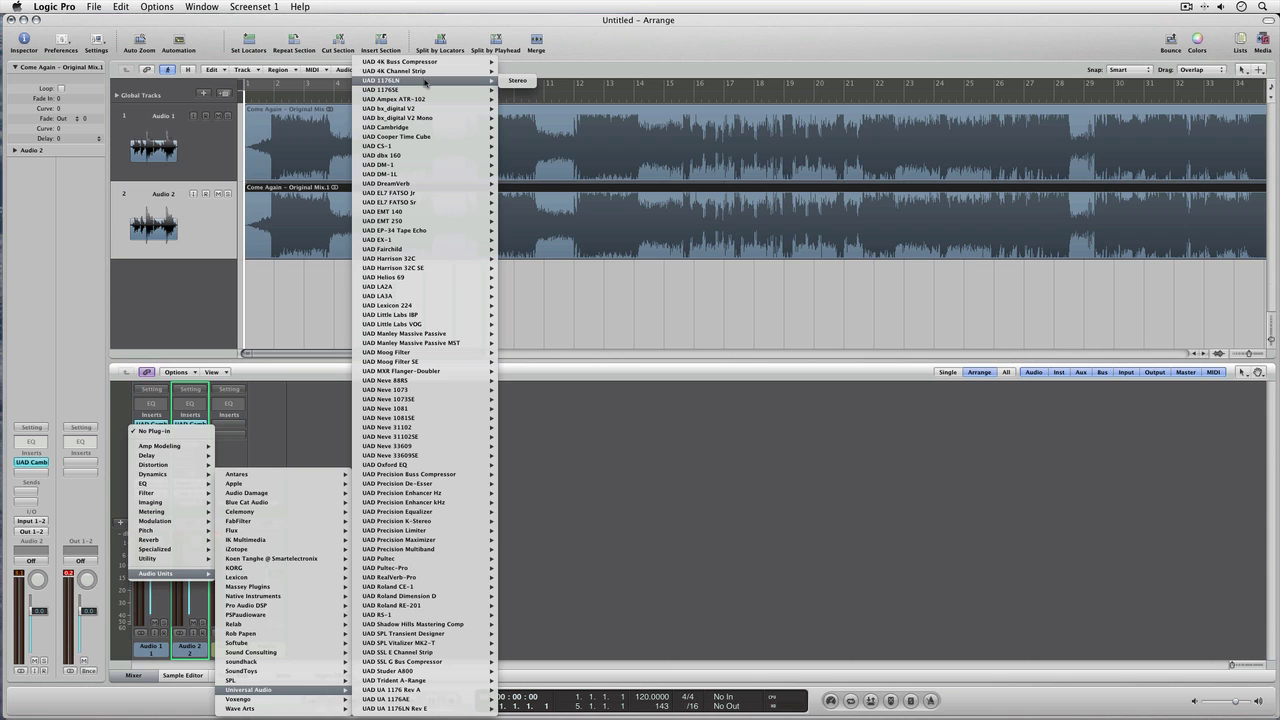
click(519, 82)
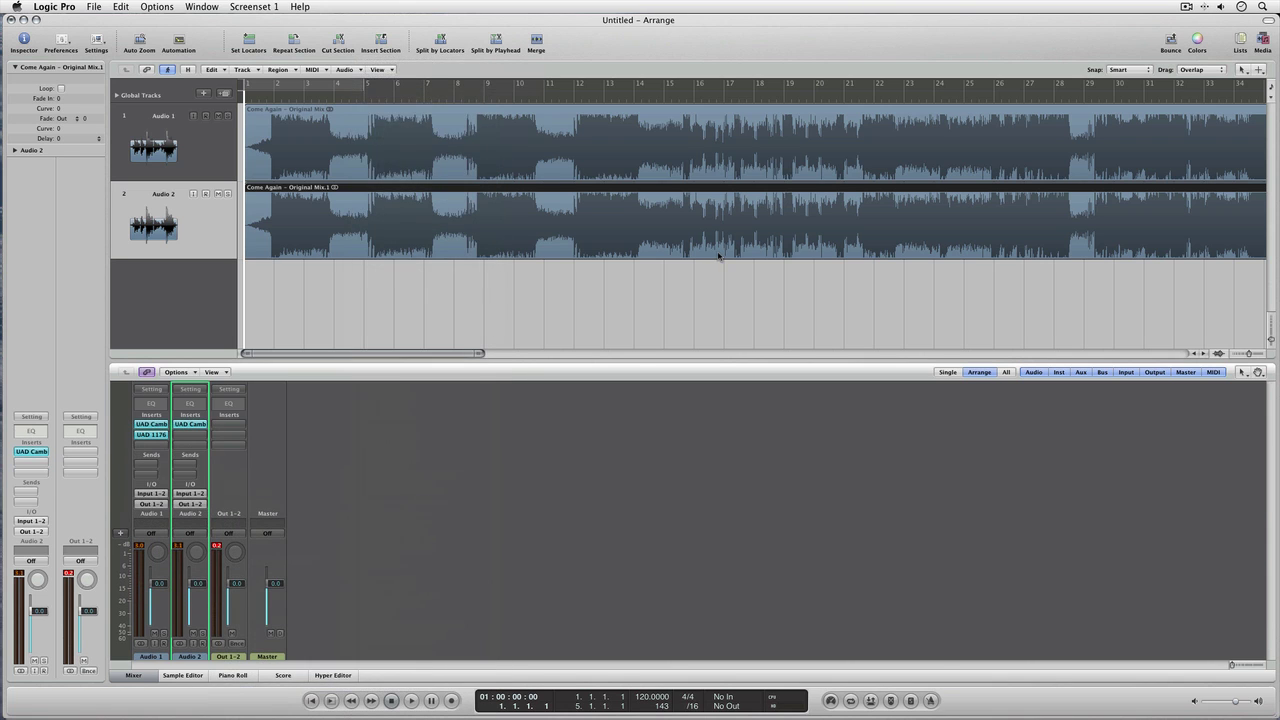
drag(212, 52, 704, 293)
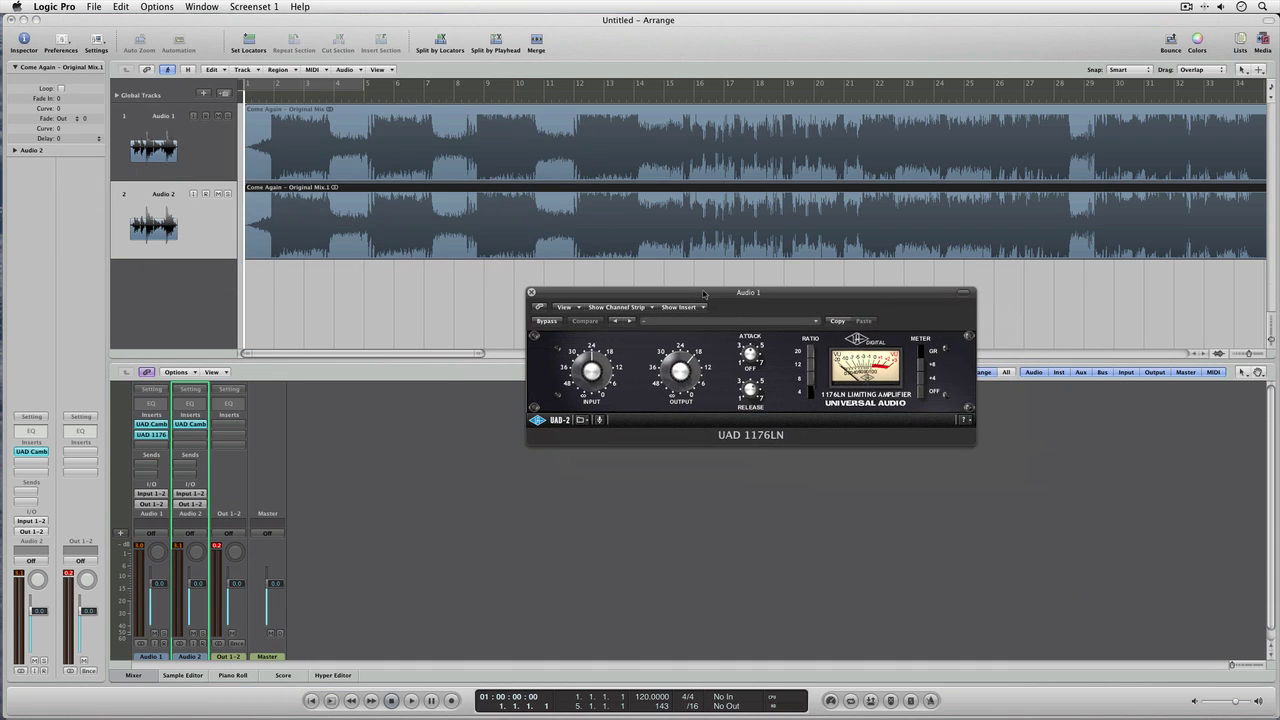
click(531, 292)
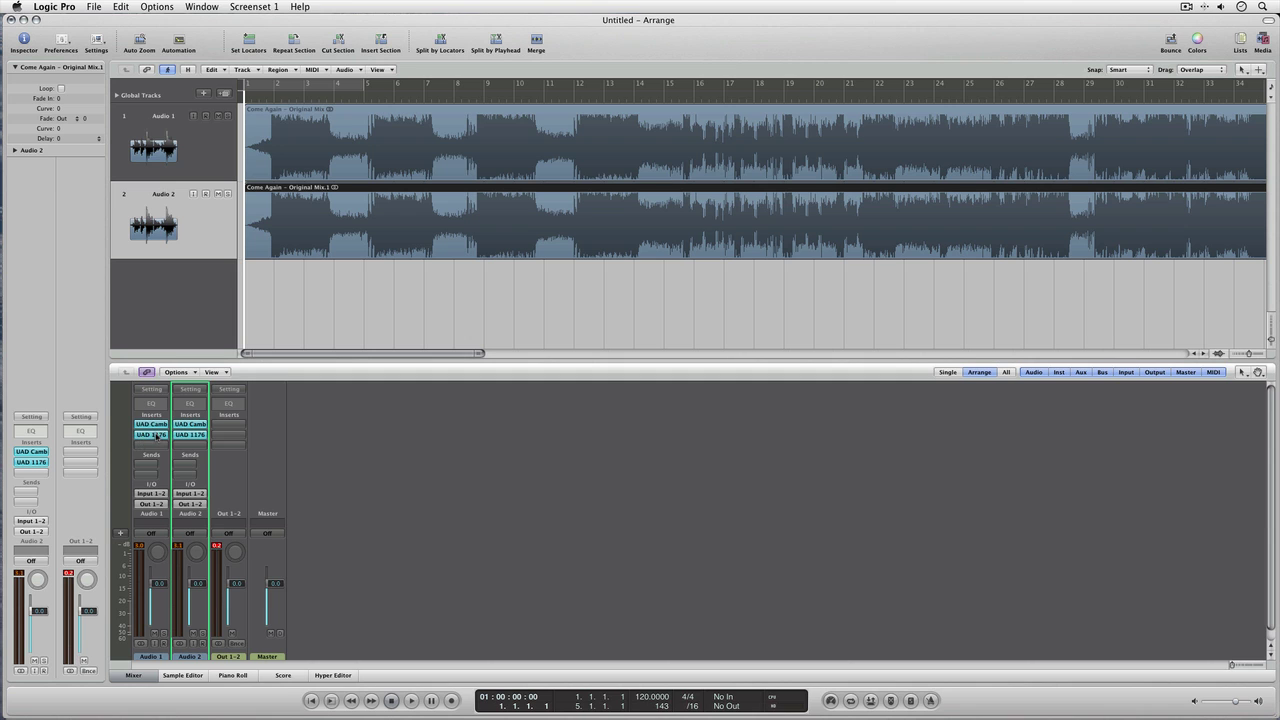
Open the UAD 1176LN windows of both tracks and stack Audio 1's above Audio 2's
click(155, 436)
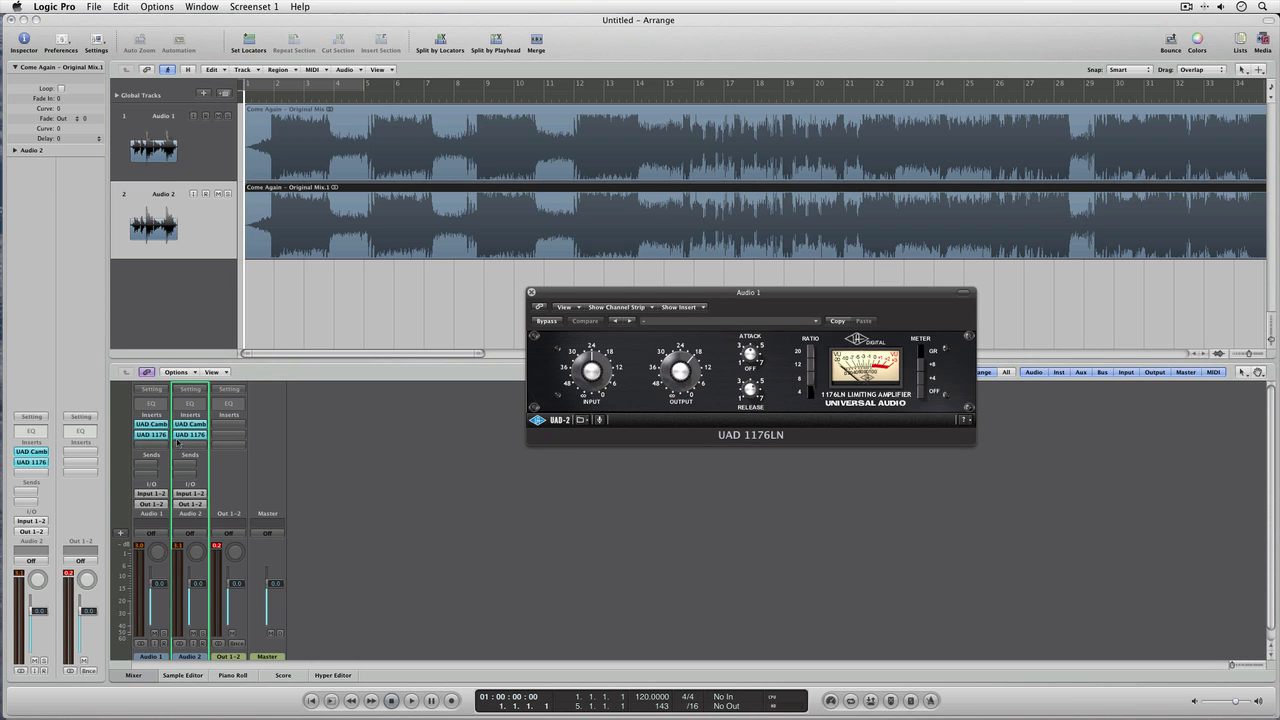
click(178, 437)
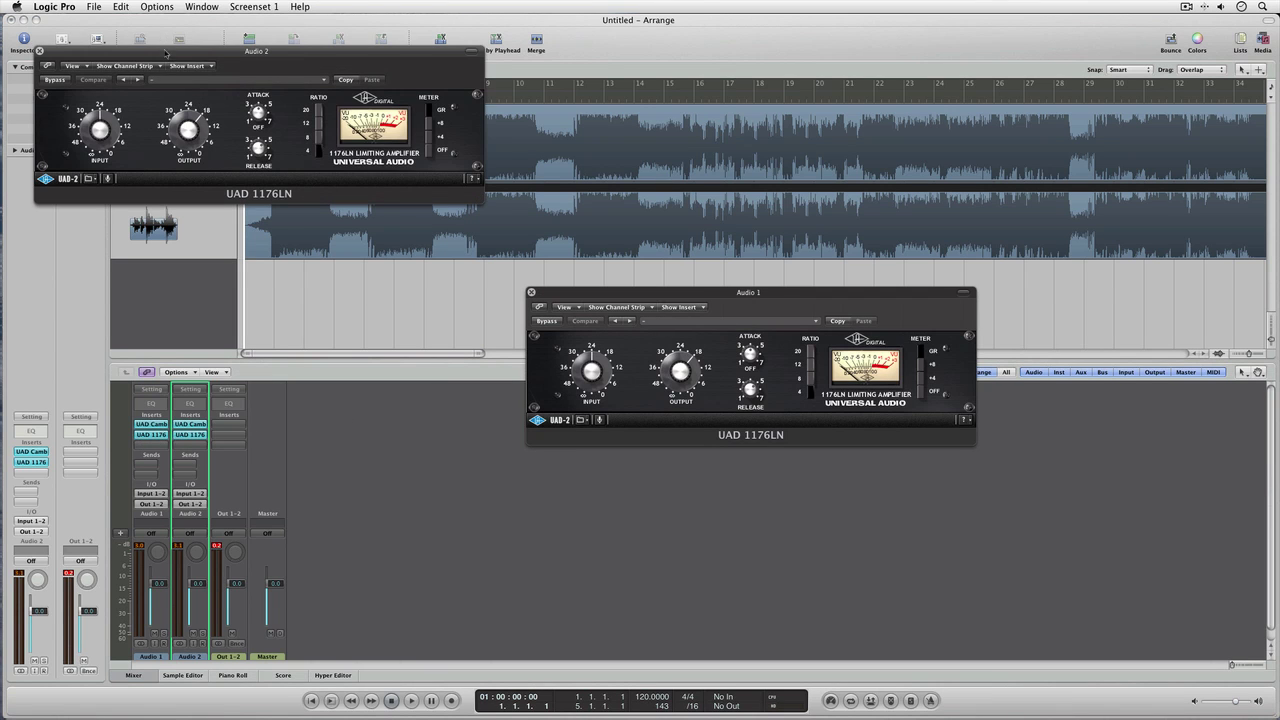
drag(165, 52, 656, 464)
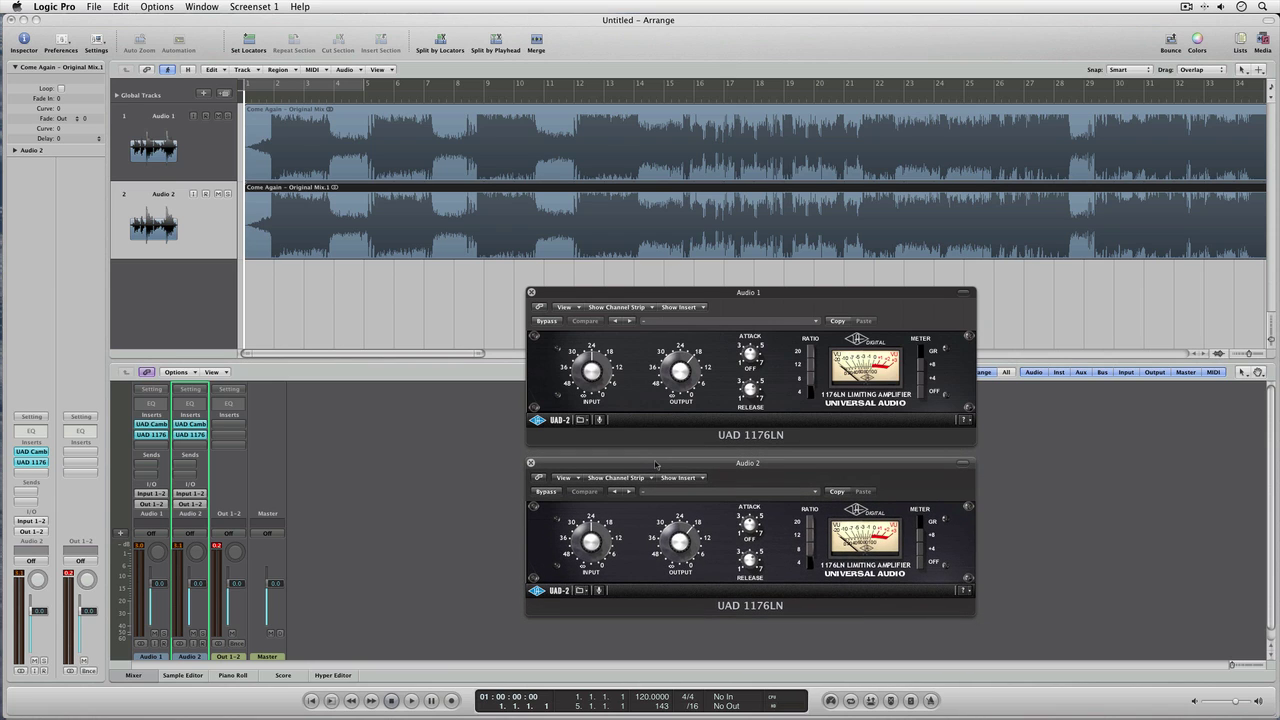
Start playback and set Audio 2's 1176LN to ratio 20, input about 12 and output about 22
double_click(503, 100)
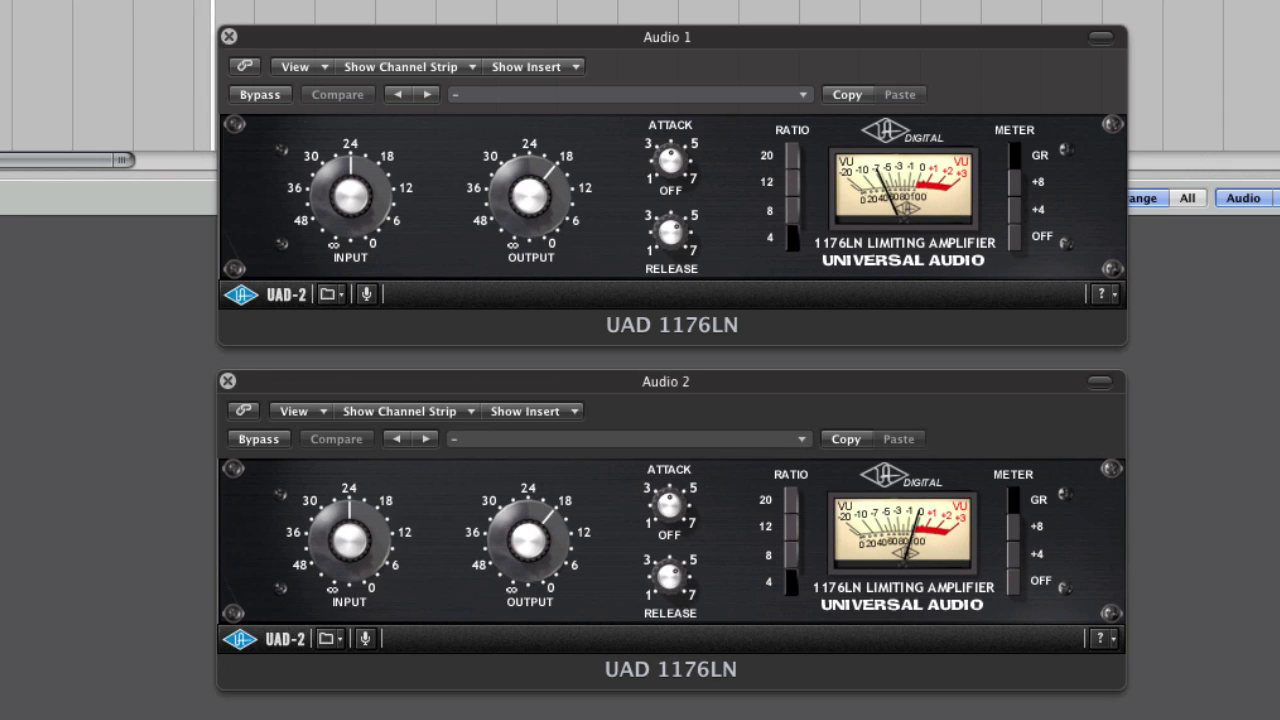
click(794, 503)
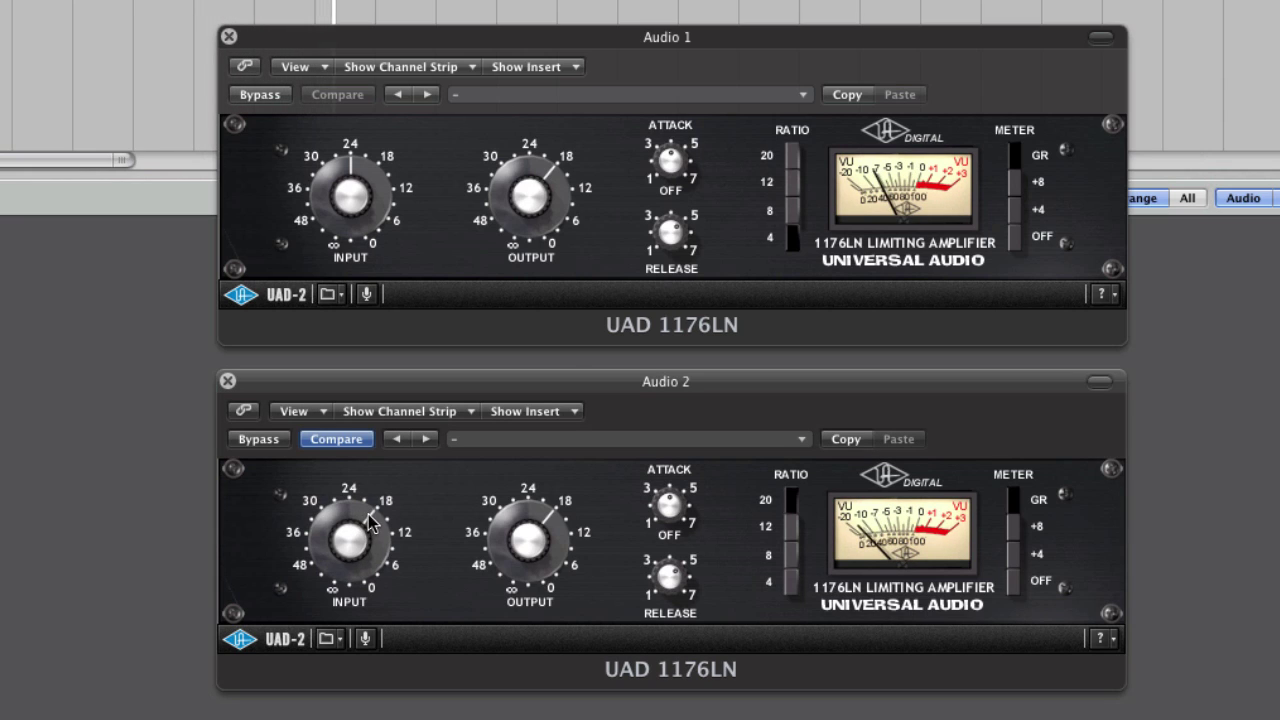
drag(370, 522, 388, 535)
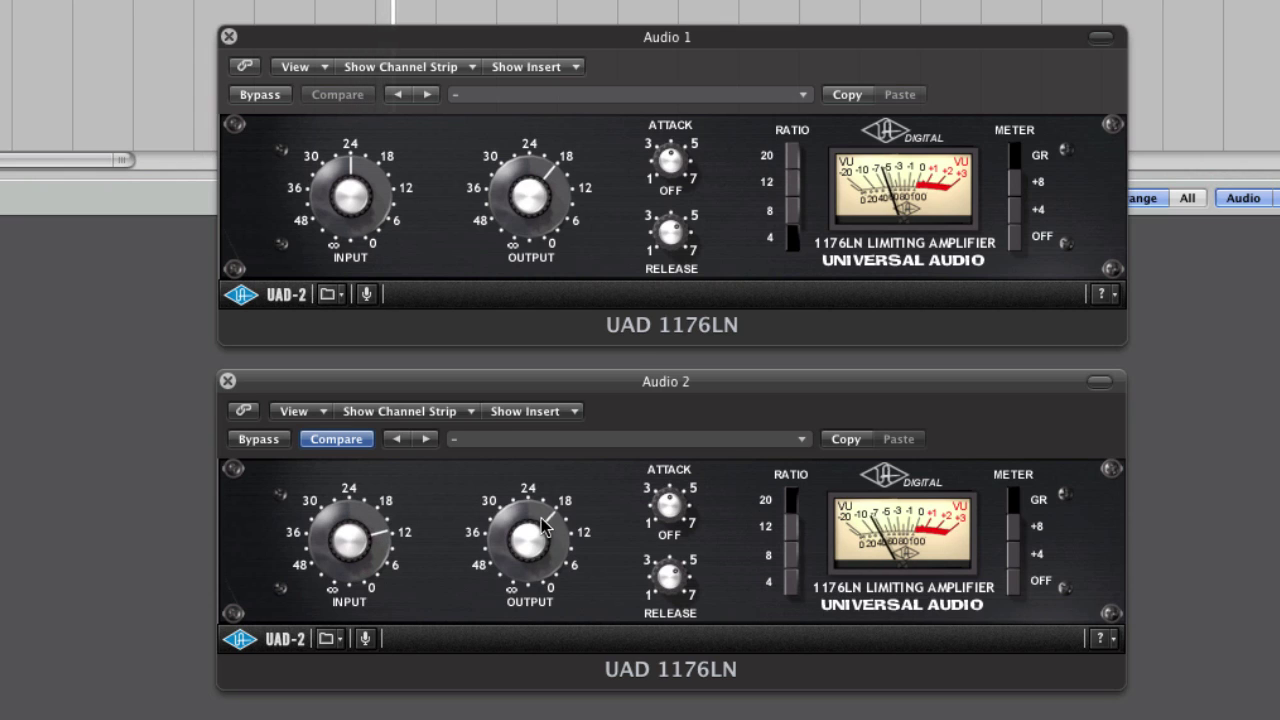
drag(543, 523, 525, 518)
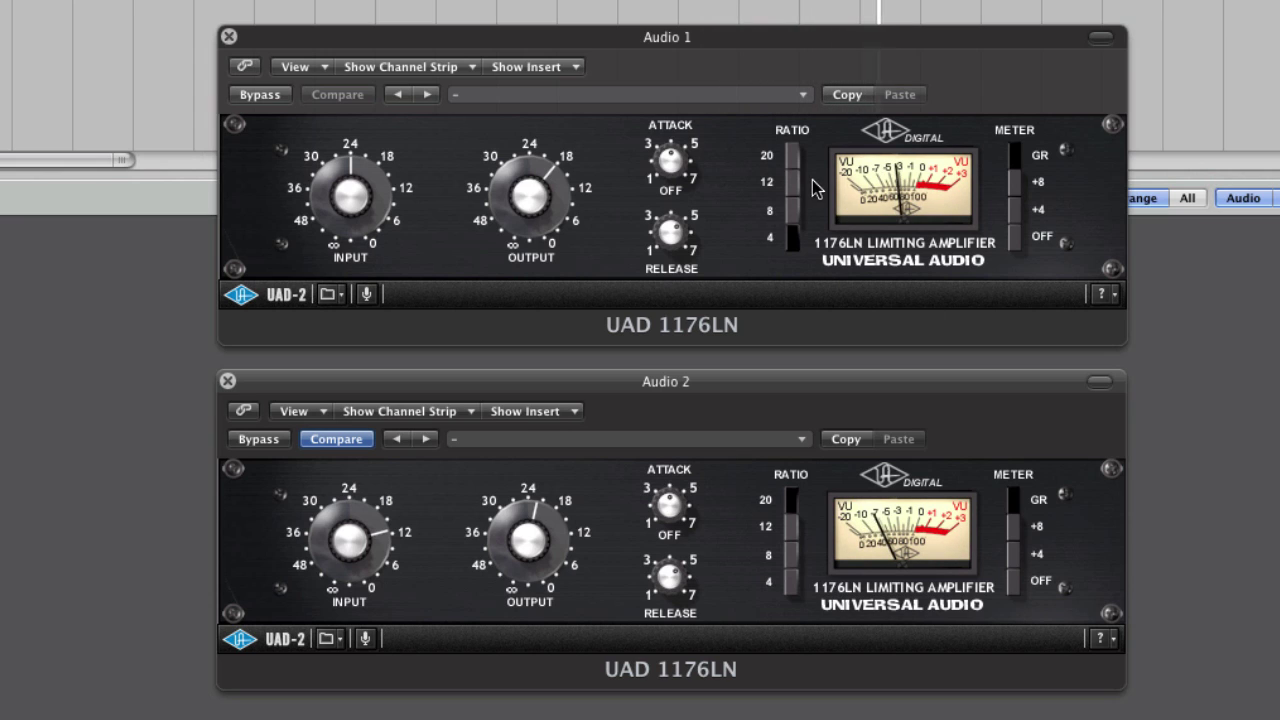
Try ratios 4, 8 and 20 on Audio 2's 1176LN during playback, ending on 8
click(794, 580)
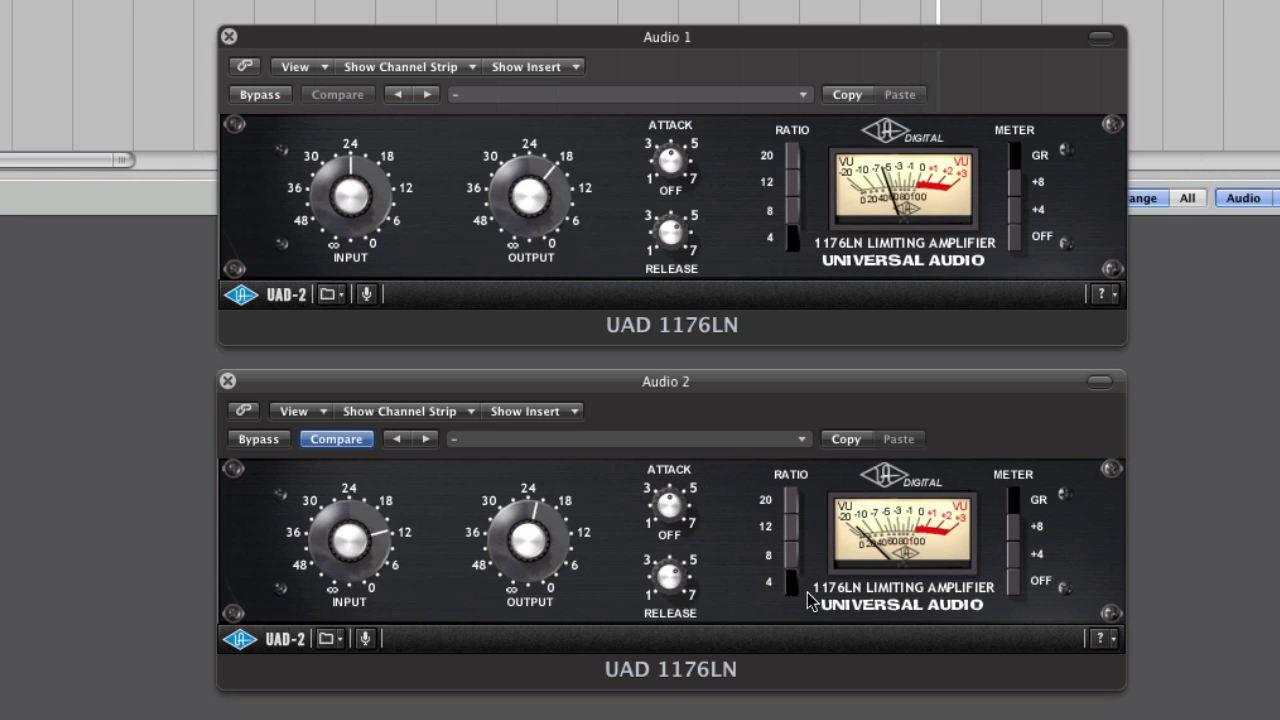
click(794, 558)
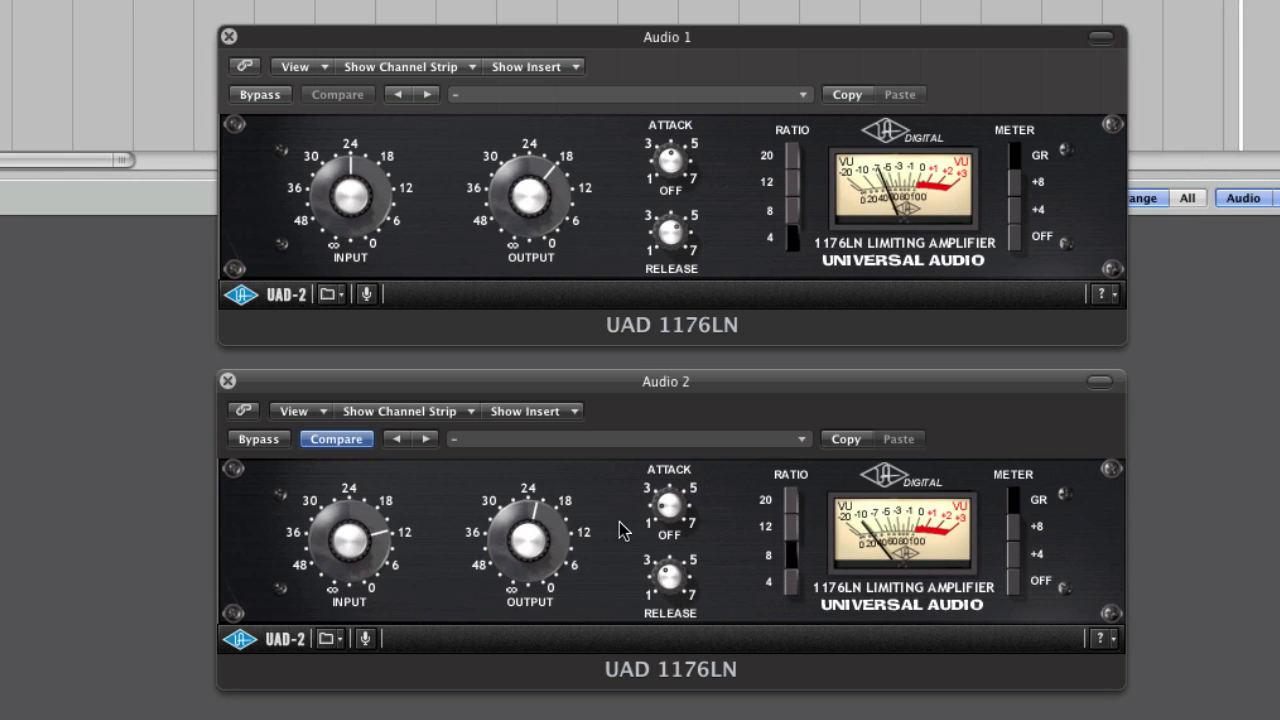
click(792, 503)
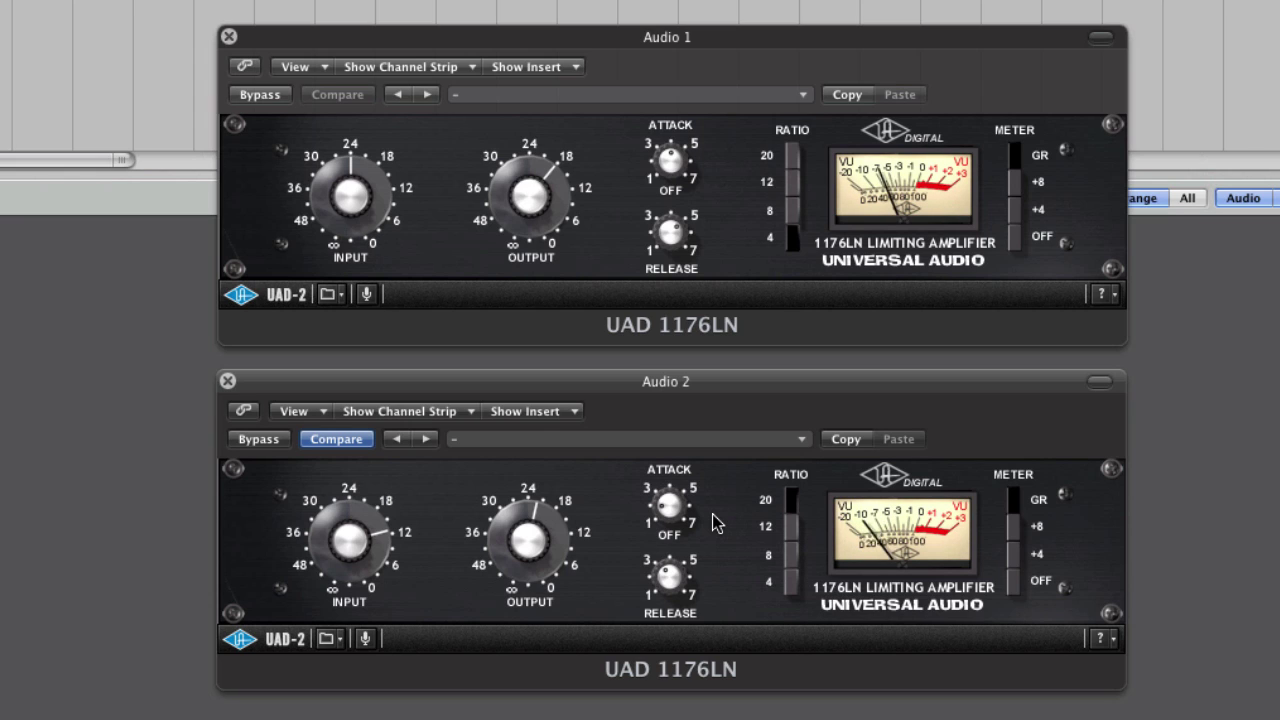
click(797, 566)
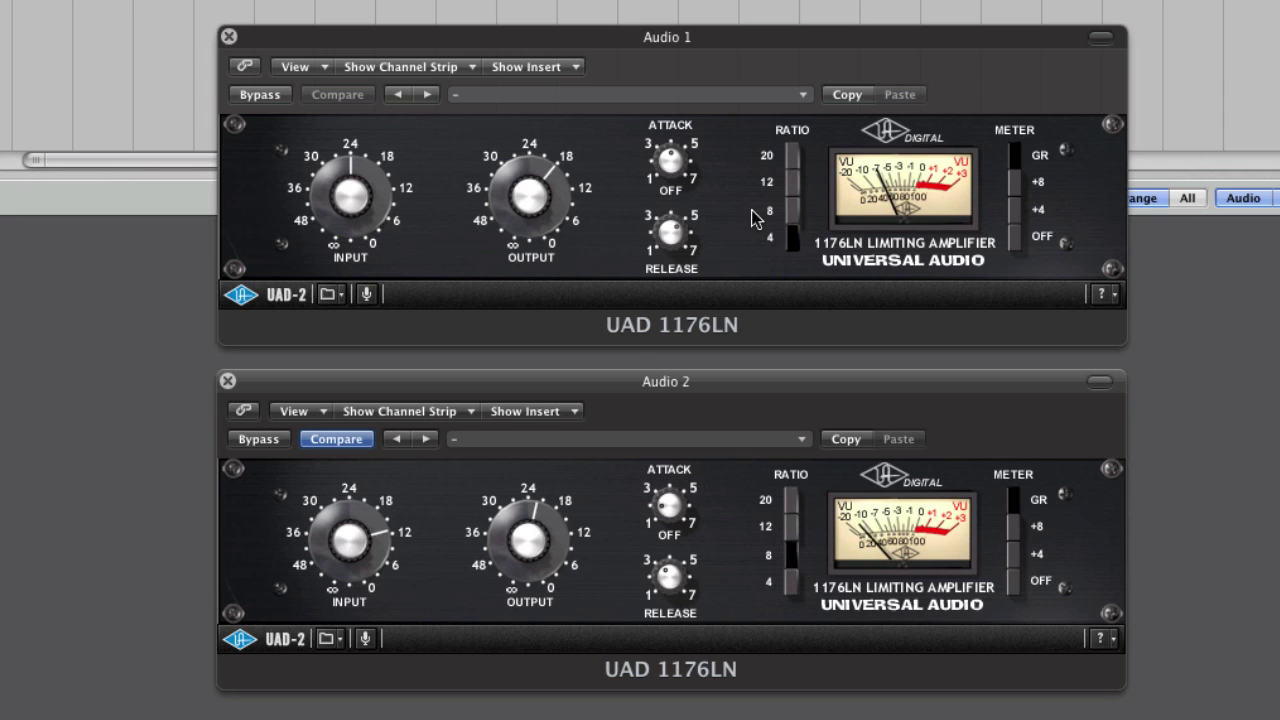
Engage all four ratio buttons together on Audio 1's 1176LN and set its output to about 15
click(792, 182)
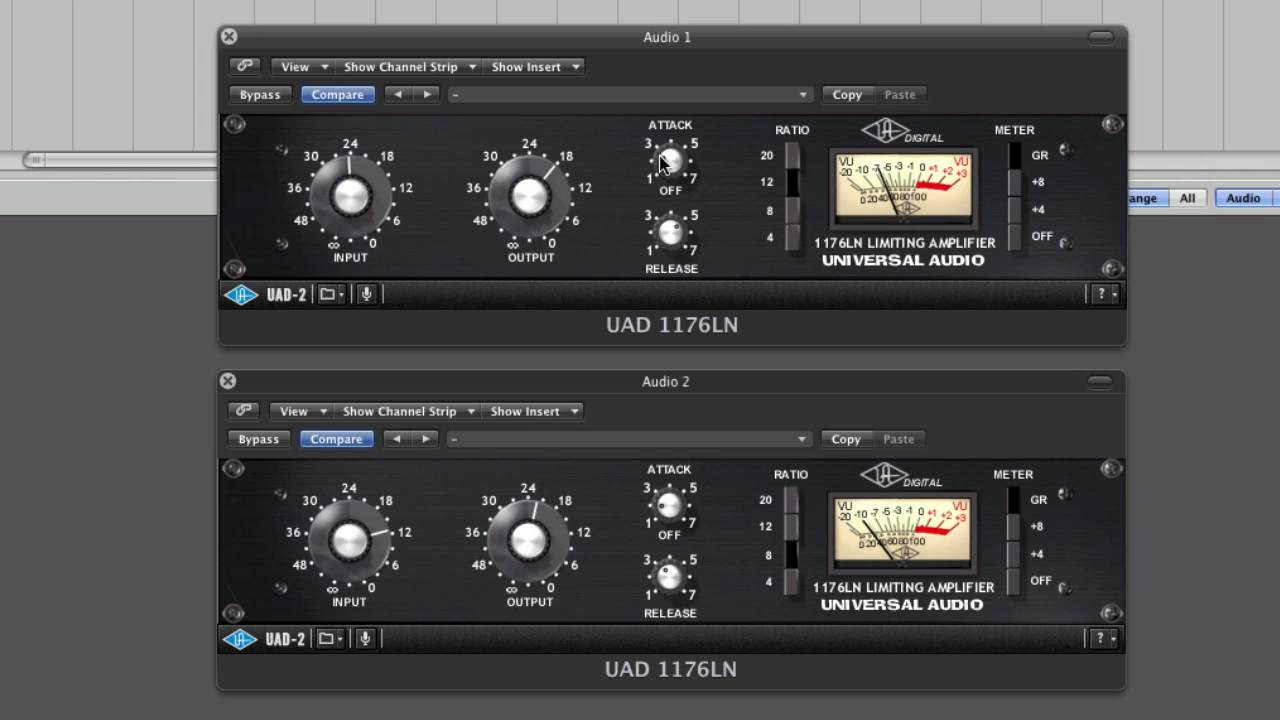
shift+click(792, 157)
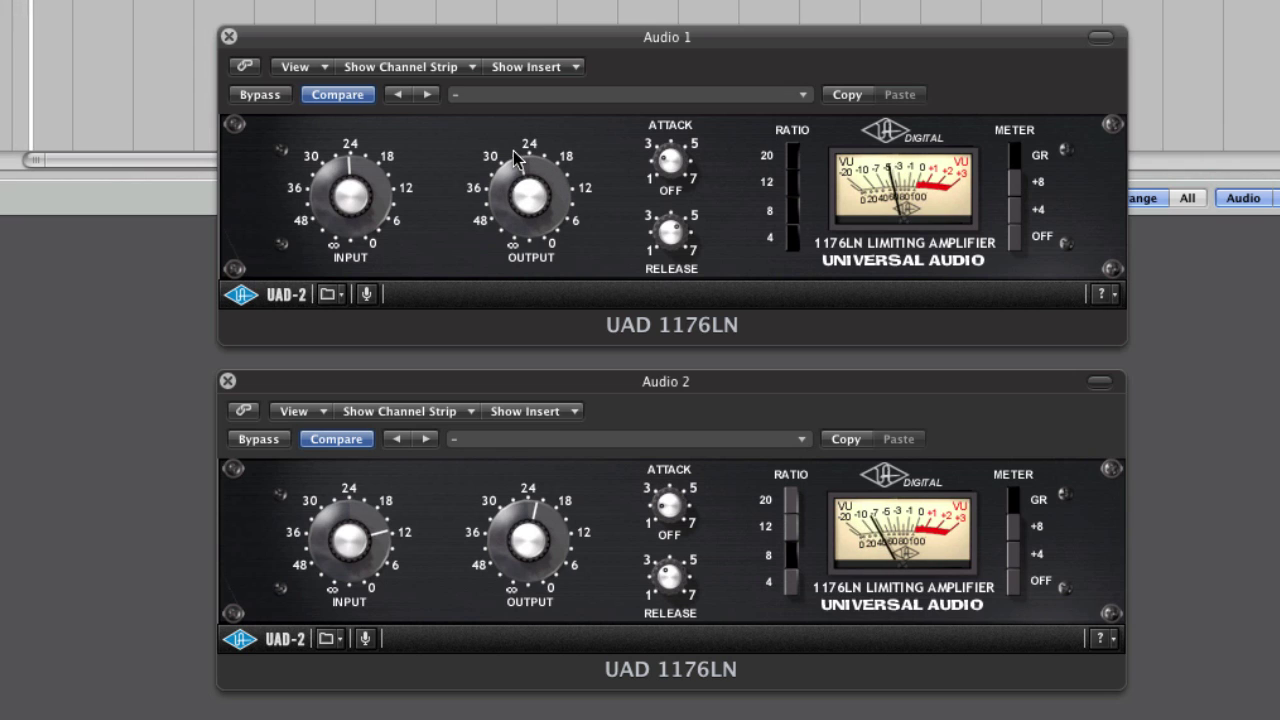
drag(514, 160, 577, 177)
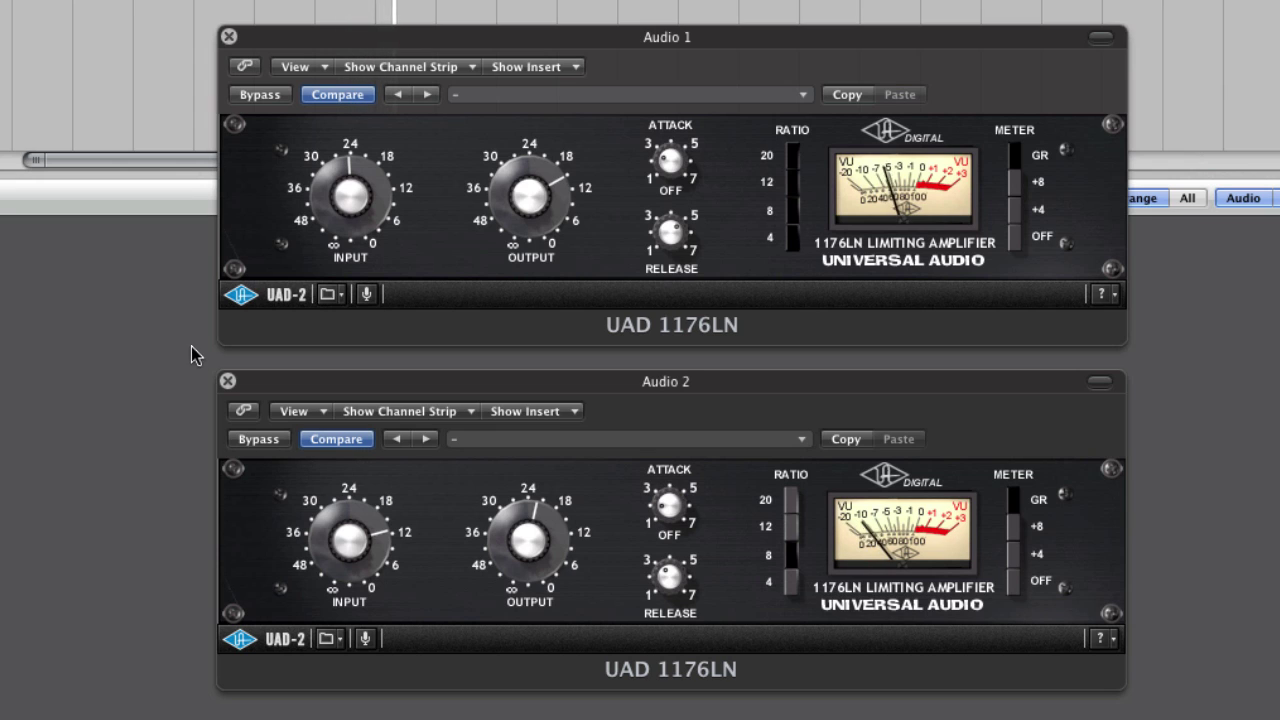
Set the meters of both 1176LN units to OFF and return them to GR
click(1014, 585)
click(1015, 240)
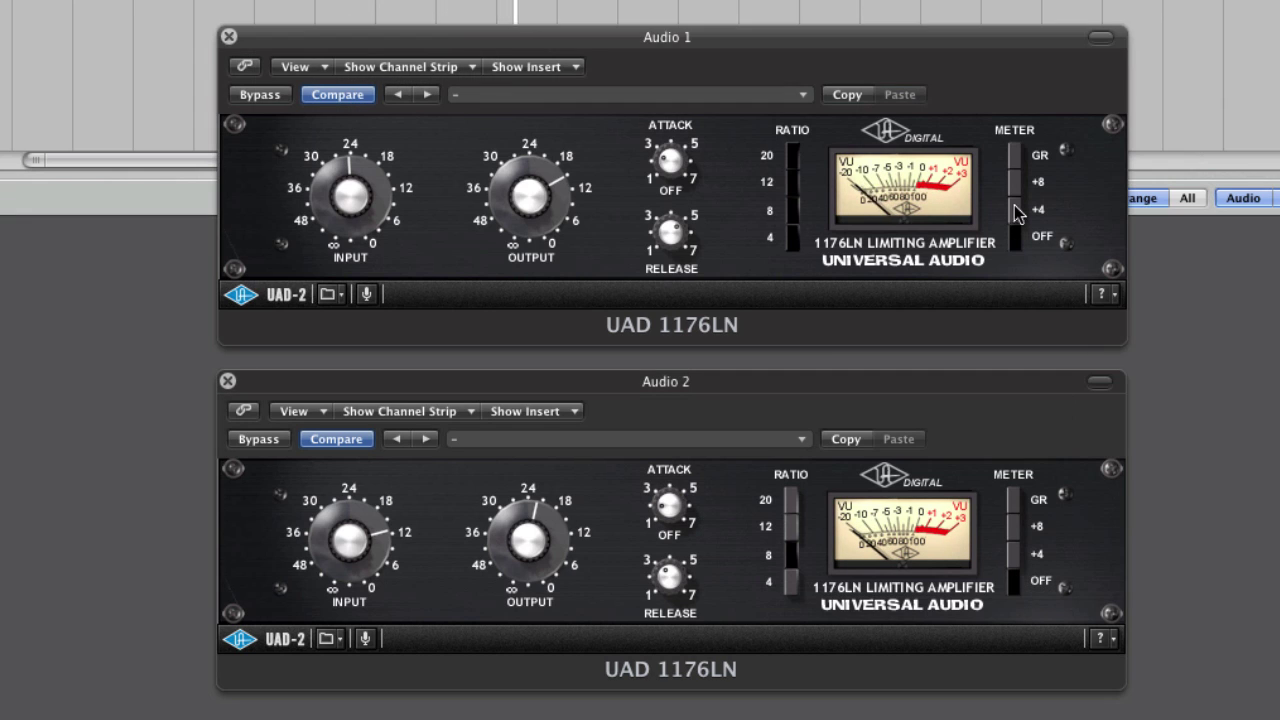
click(1016, 155)
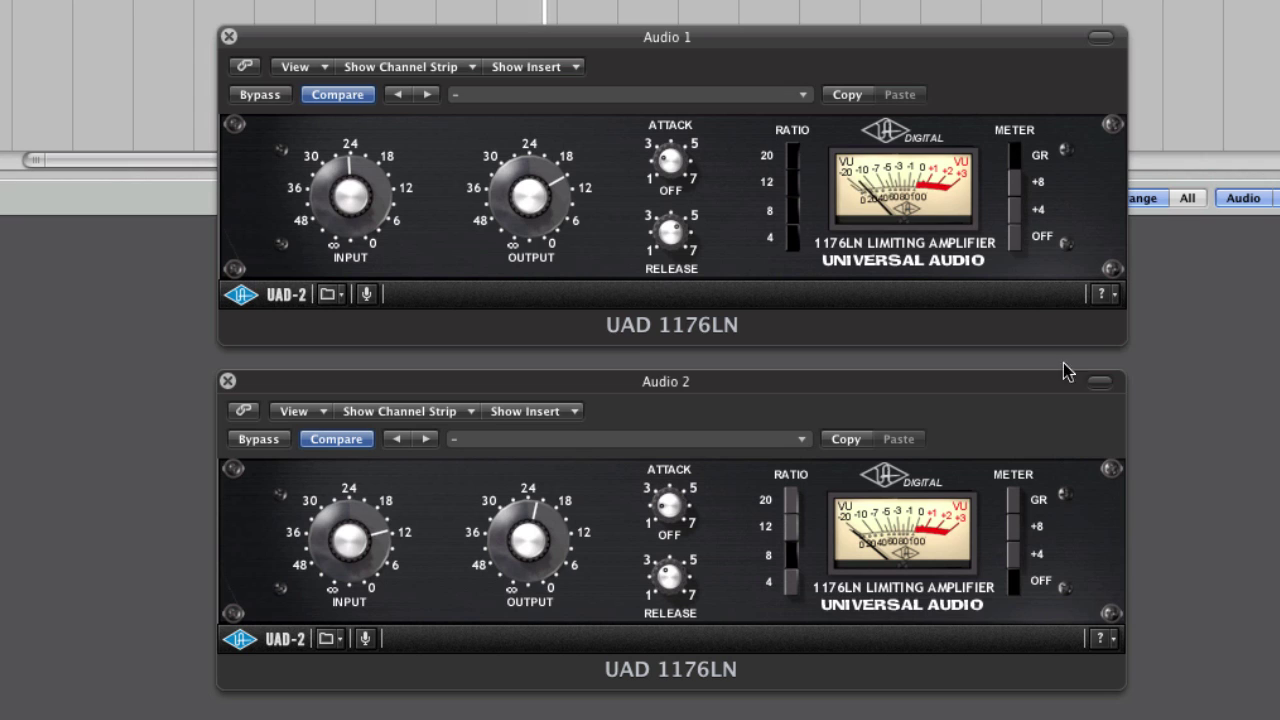
click(1020, 498)
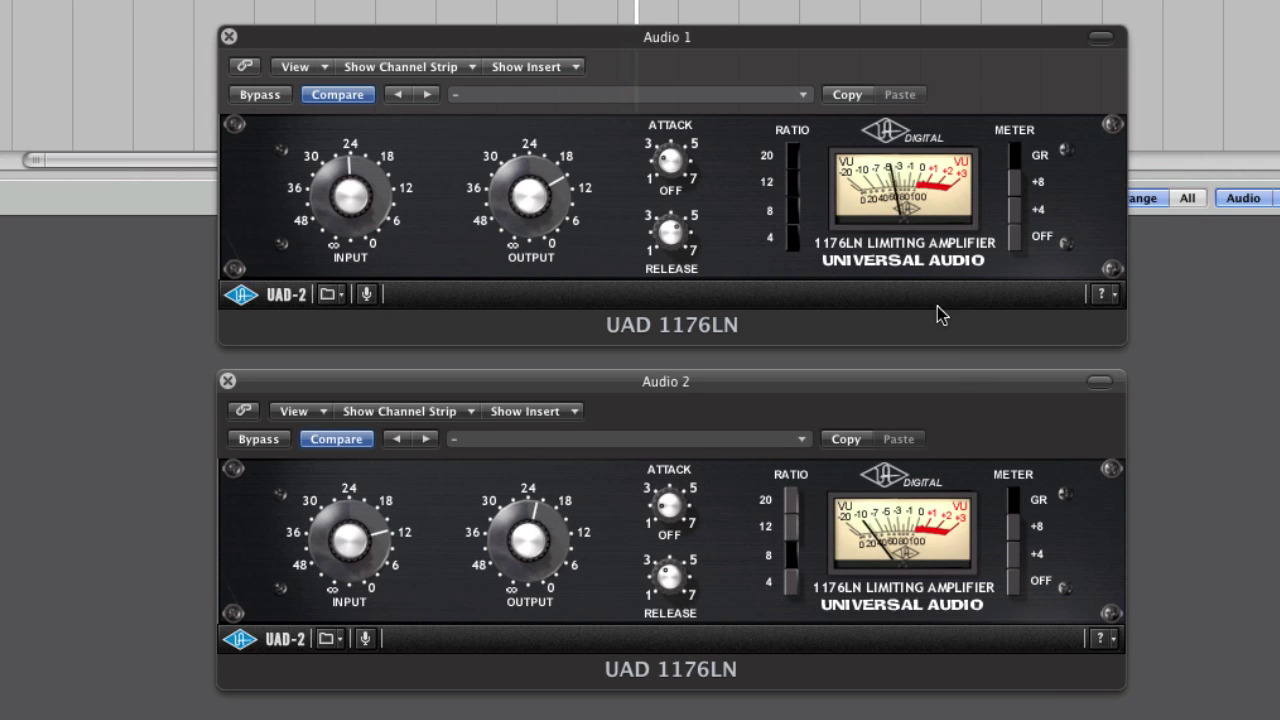
click(881, 122)
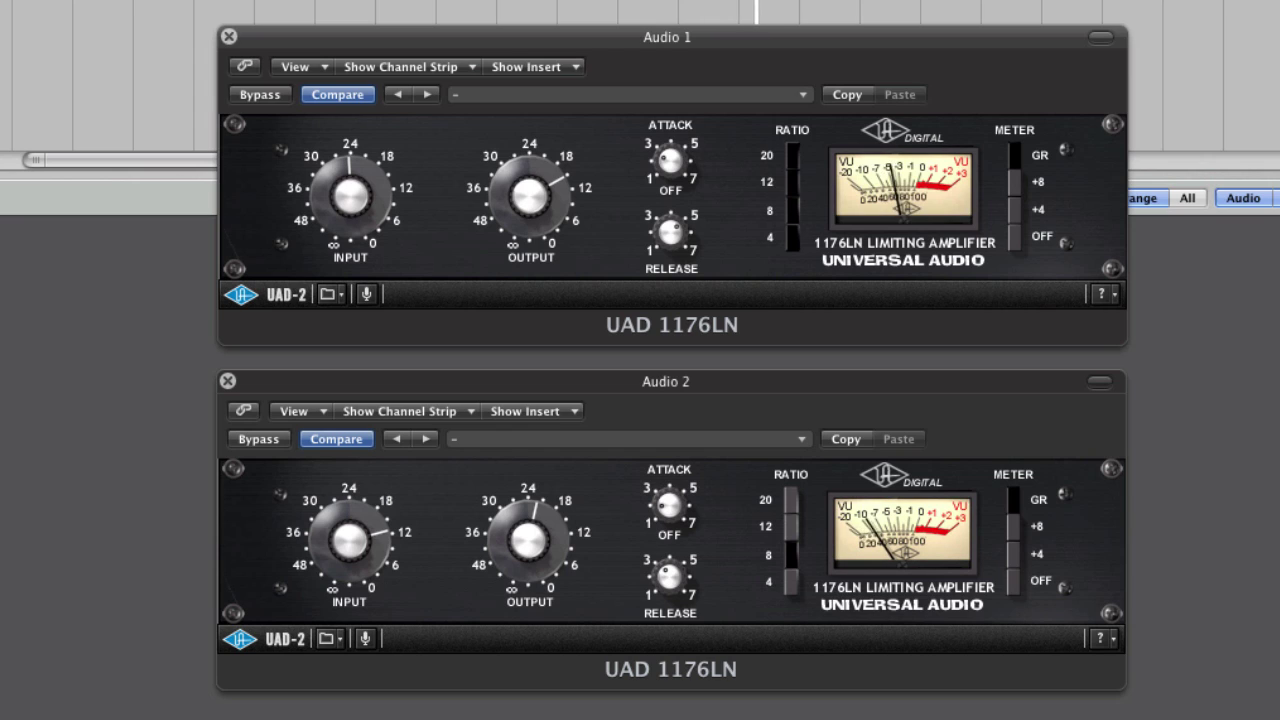
Bypass both 1176LN plug-ins to hear the uncompressed sound and re-enable them
click(260, 94)
click(258, 439)
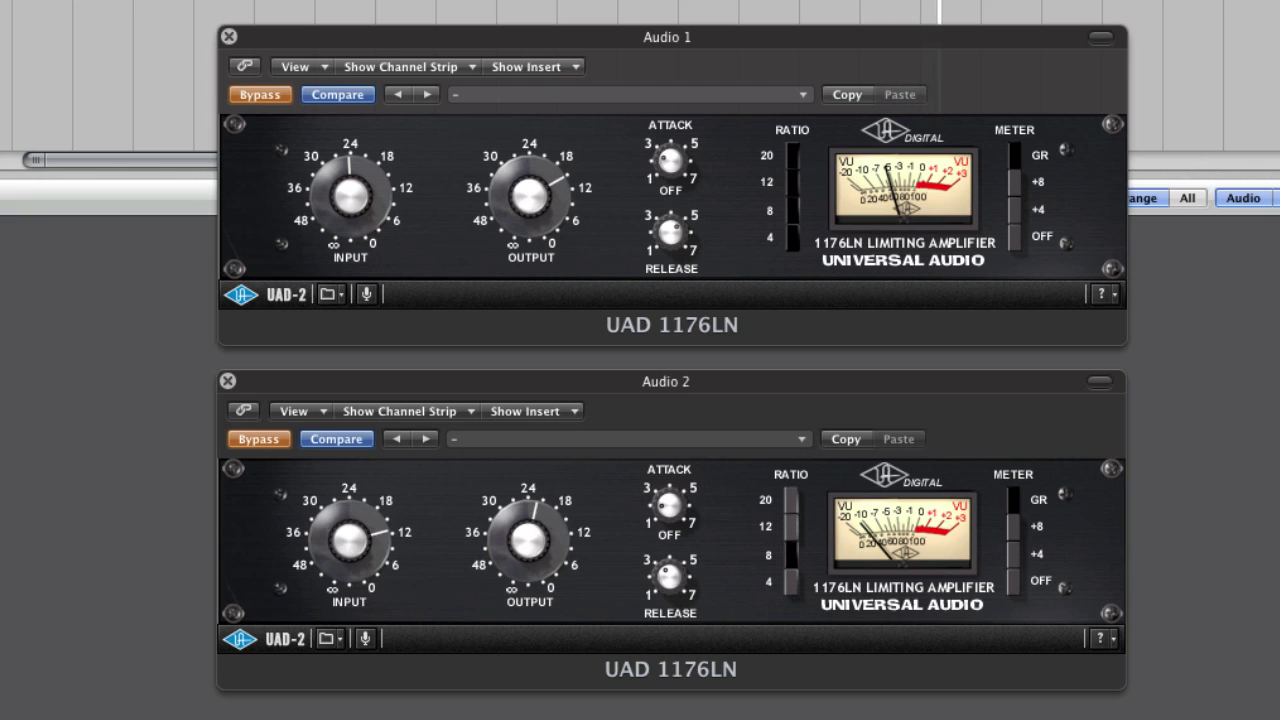
click(260, 94)
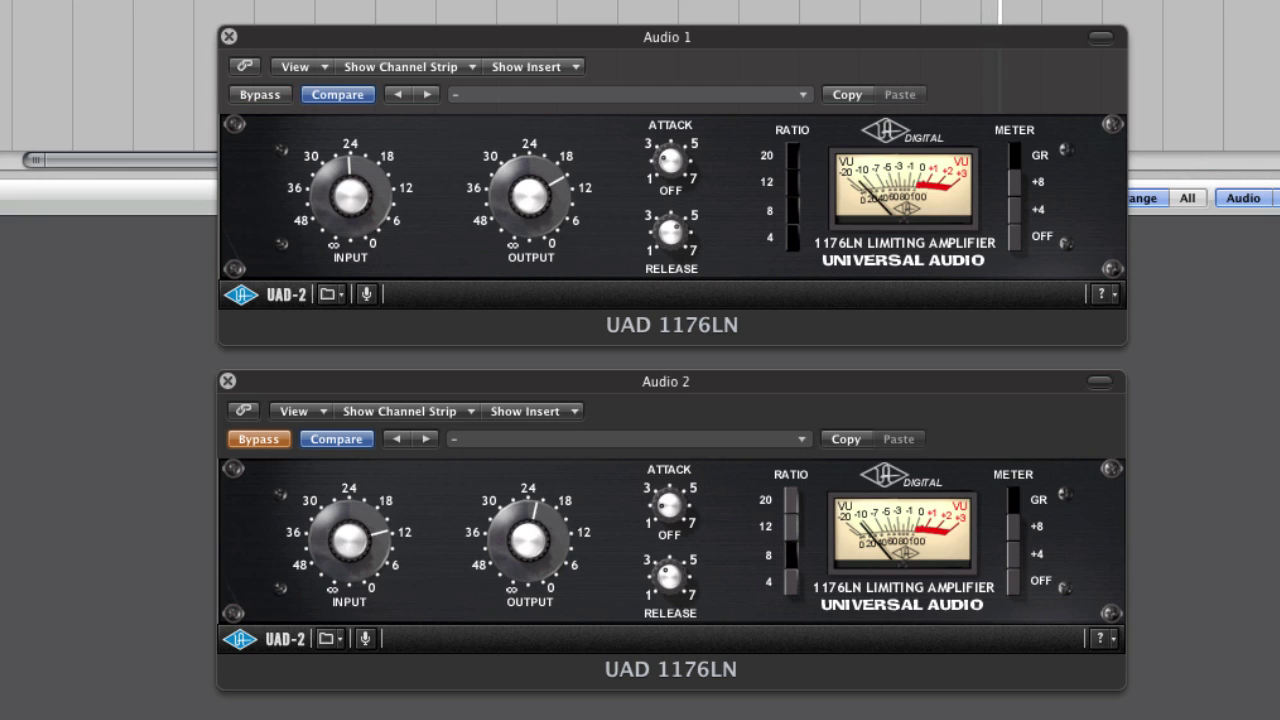
click(258, 439)
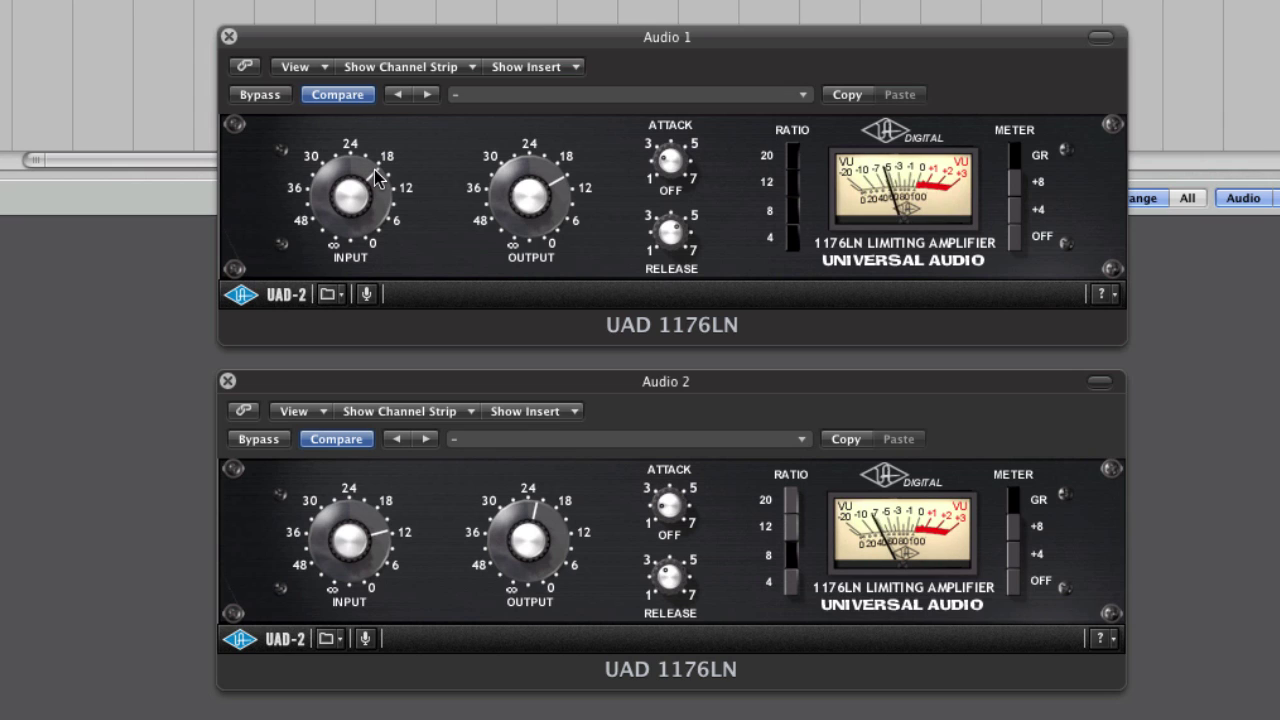
Set Audio 2's 1176LN ratio to 4 and adjust the input level of Audio 1's 1176LN
click(791, 583)
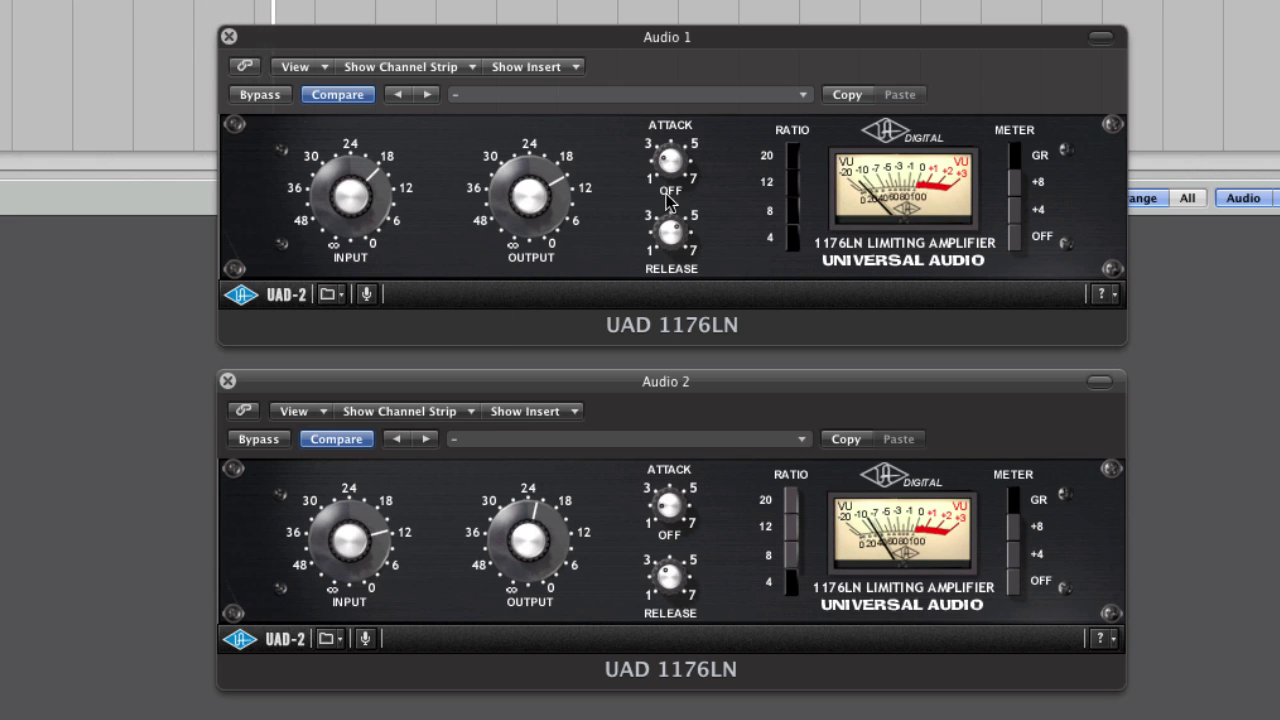
drag(386, 180, 368, 156)
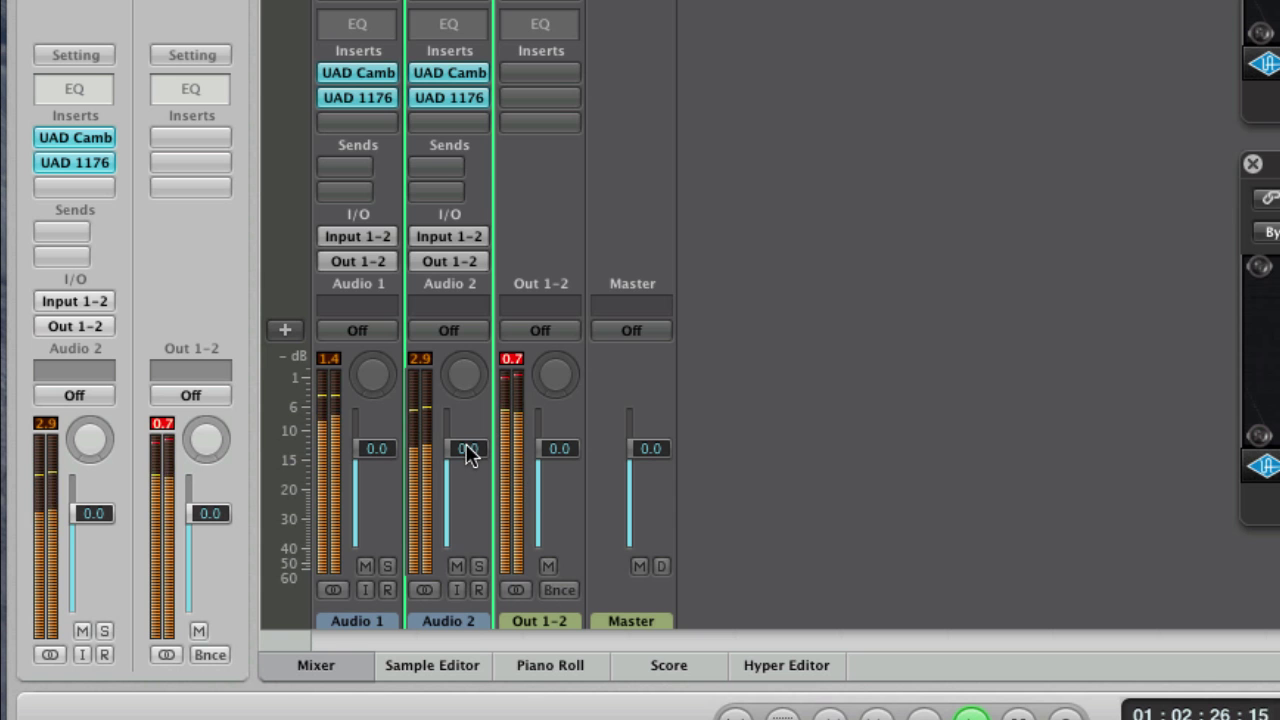
Pull Audio 2's fader all the way down, return it to 0.0 to compare the blend, and stop playback
drag(466, 449, 452, 592)
drag(458, 540, 458, 448)
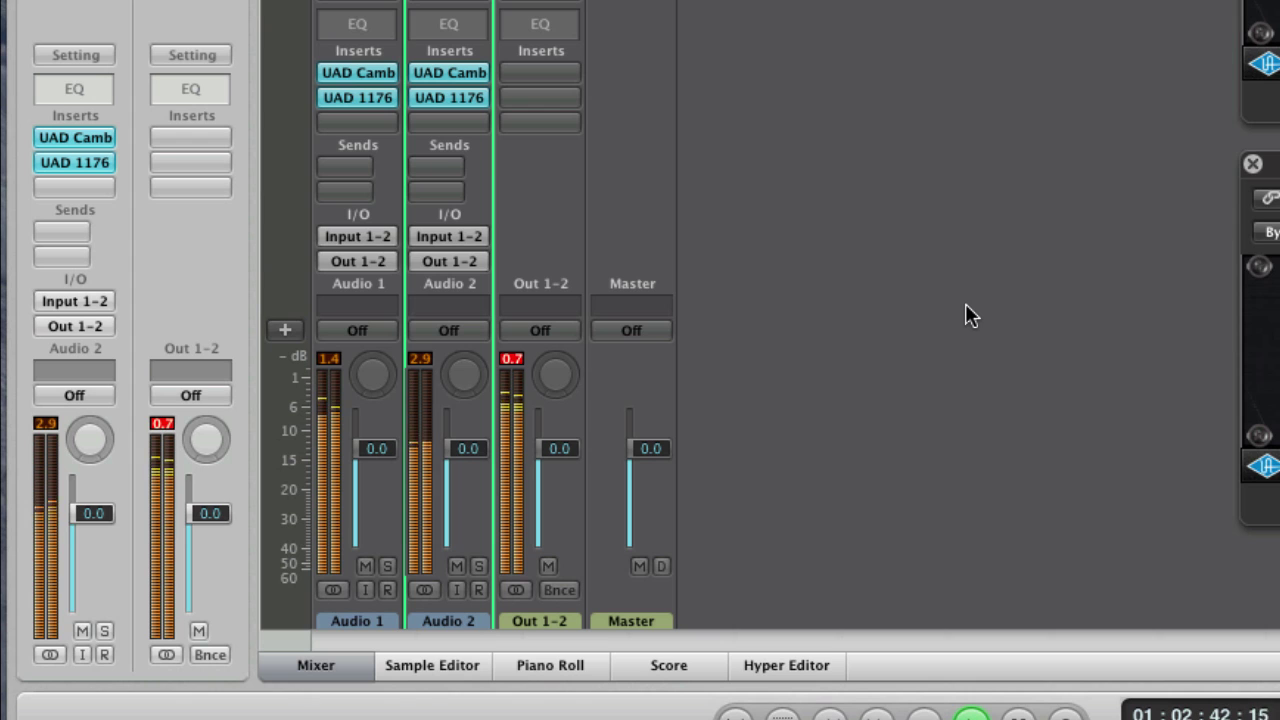
key(space)
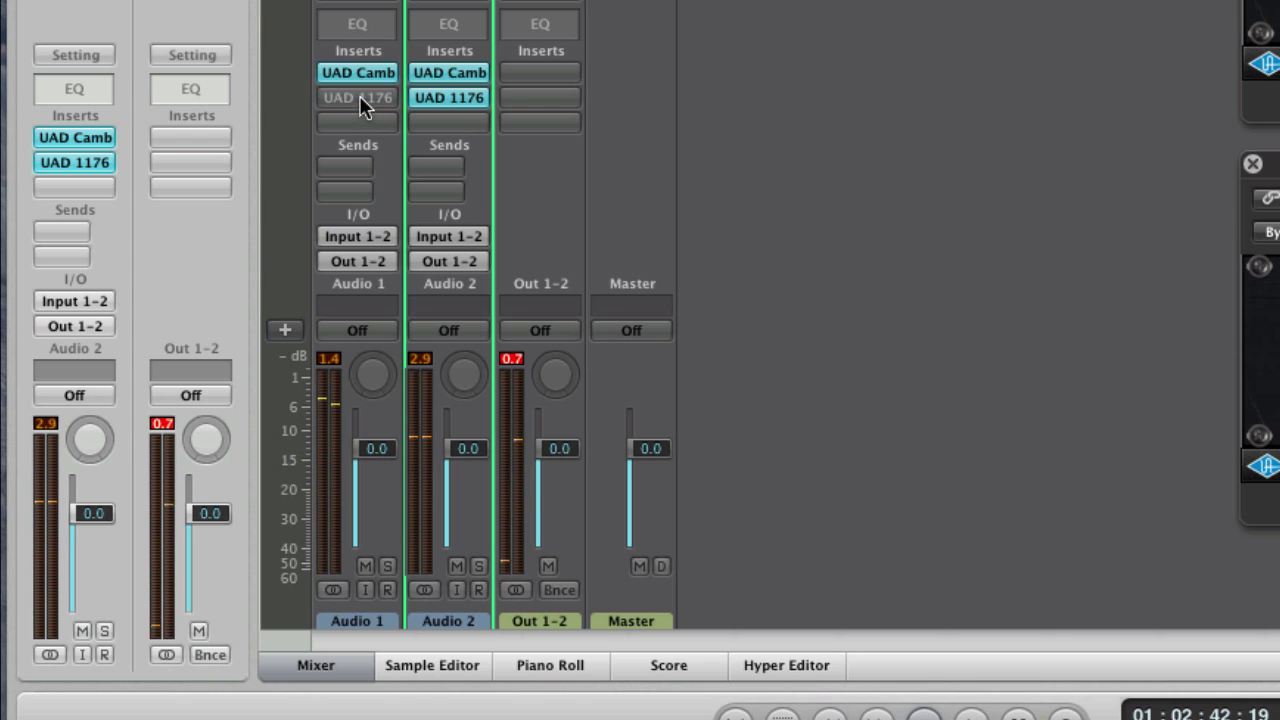
With both 1176LN plug-ins bypassed, insert a stereo UAD Precision Limiter in Audio 1's third insert slot
click(367, 121)
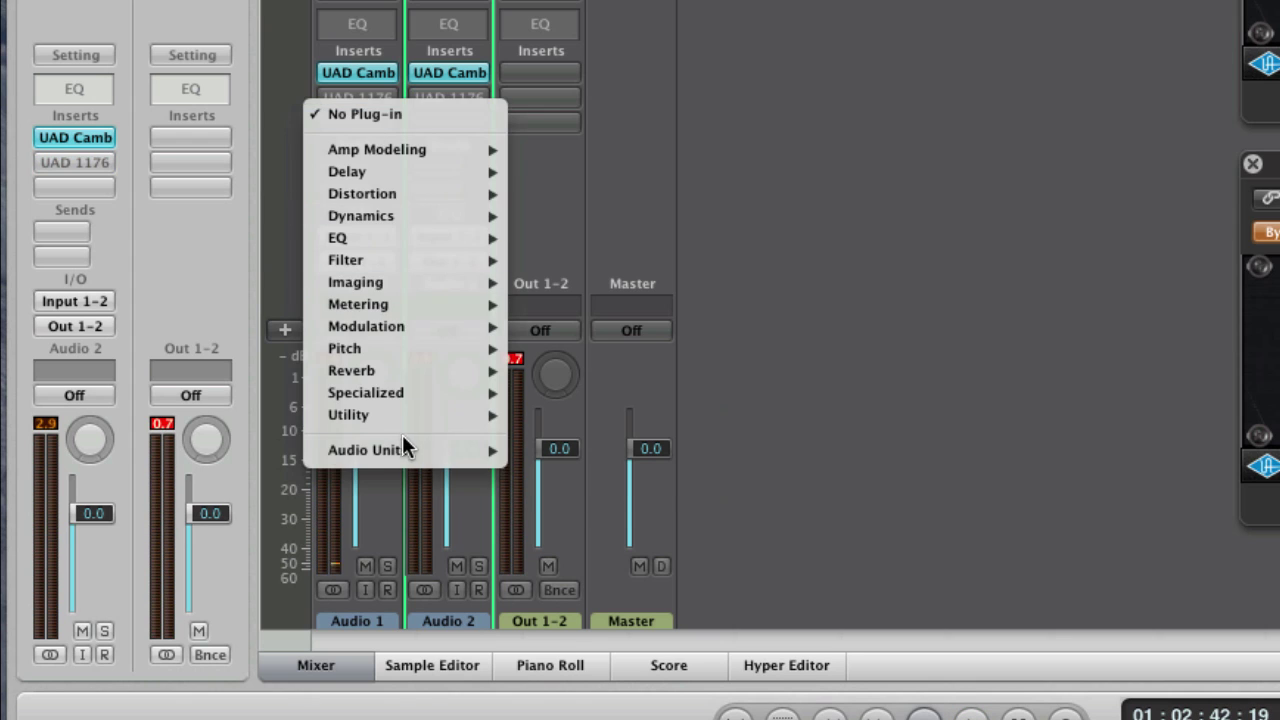
mouse_move(410, 455)
mouse_move(729, 700)
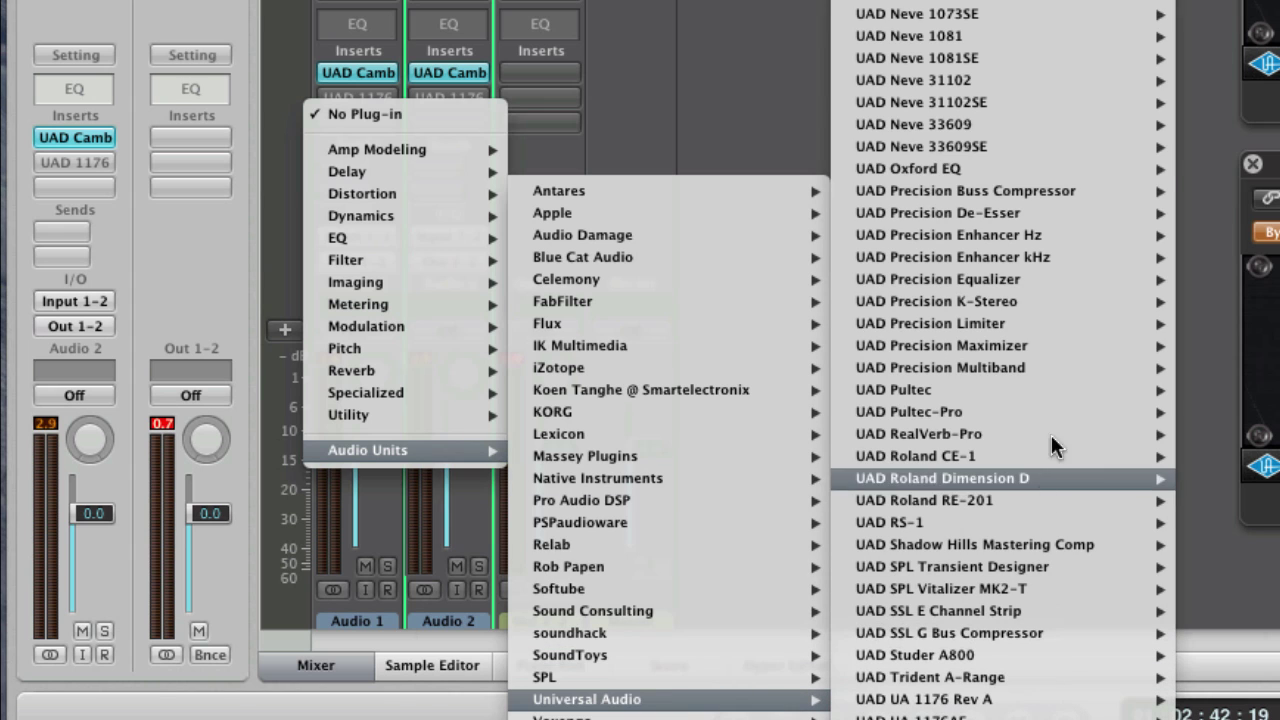
mouse_move(1070, 320)
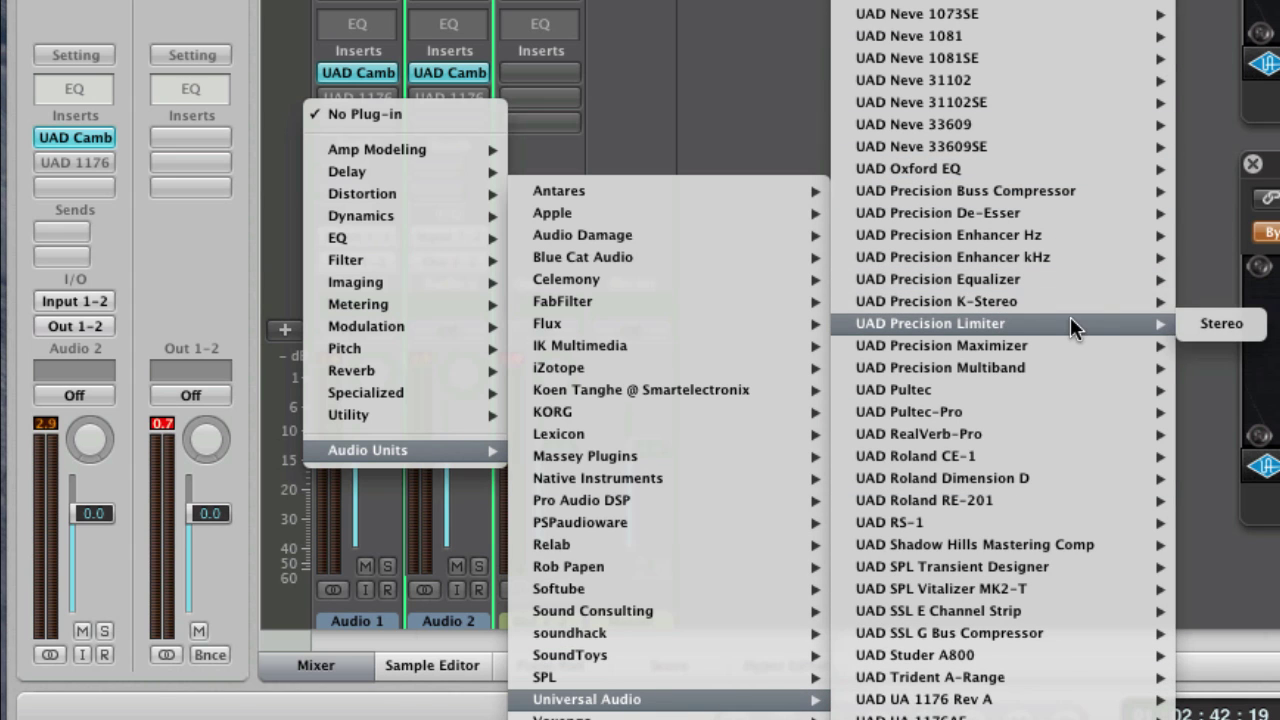
click(1222, 323)
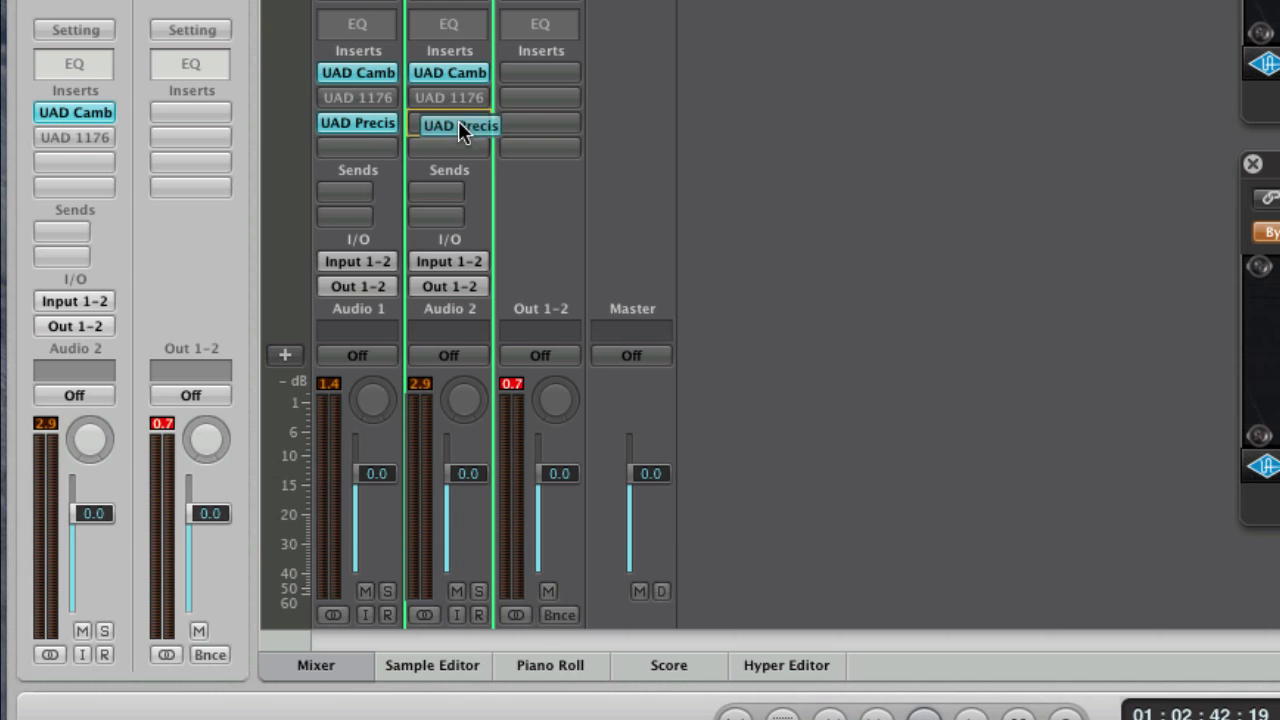
Copy the Precision Limiter to Audio 2's third insert slot and load the limit001 setting in Audio 1's limiter
drag(458, 121, 456, 123)
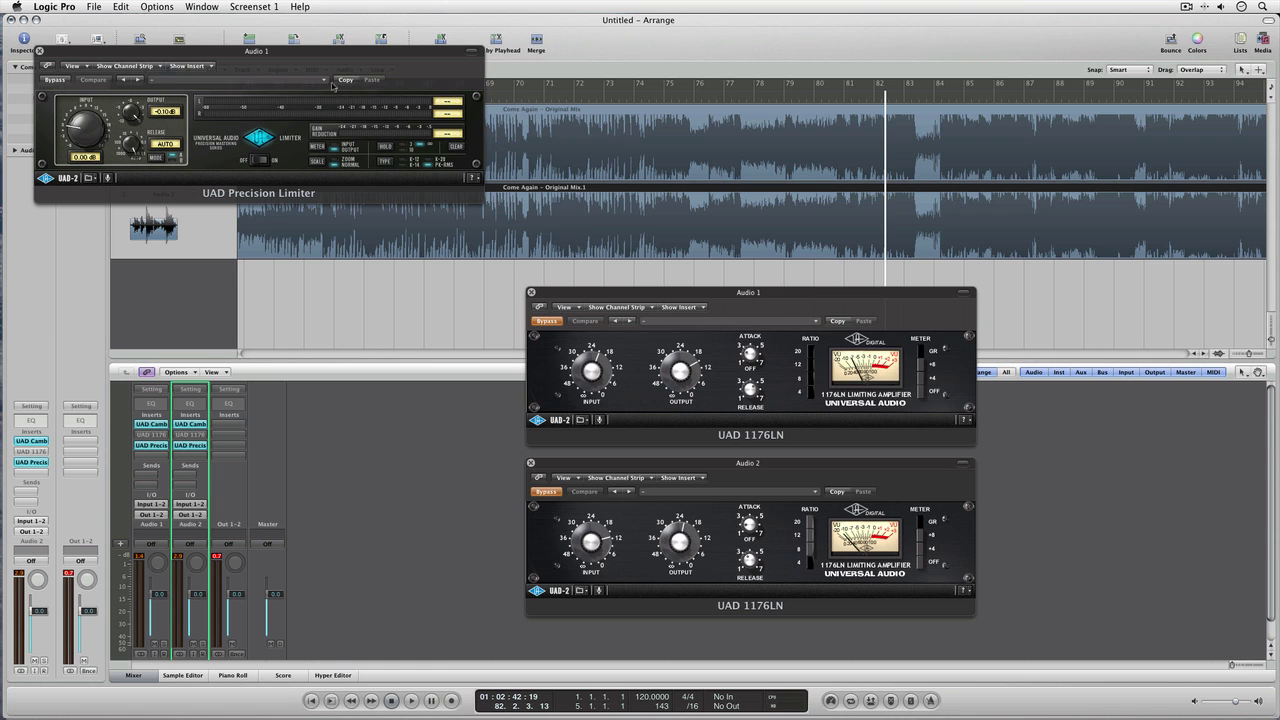
click(326, 80)
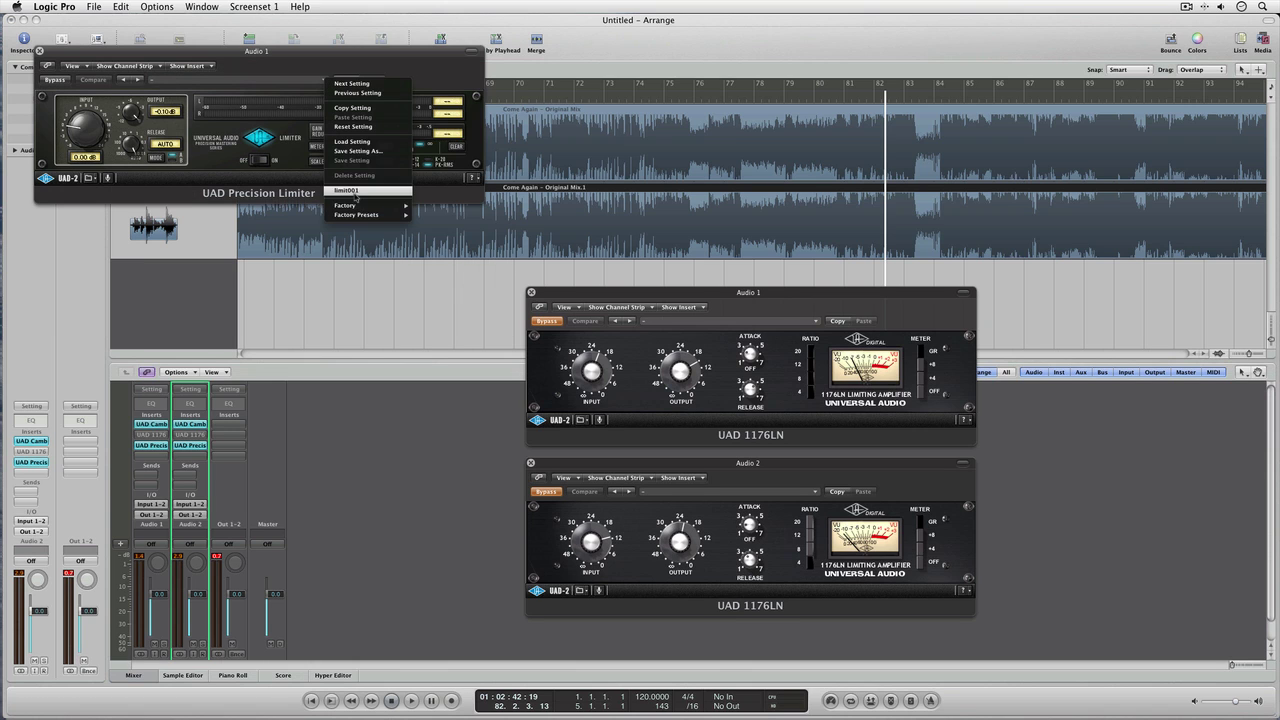
click(398, 202)
Close both 1176LN windows and move Audio 1's Precision Limiter window into the free space over the mixer
drag(190, 53, 762, 157)
click(532, 292)
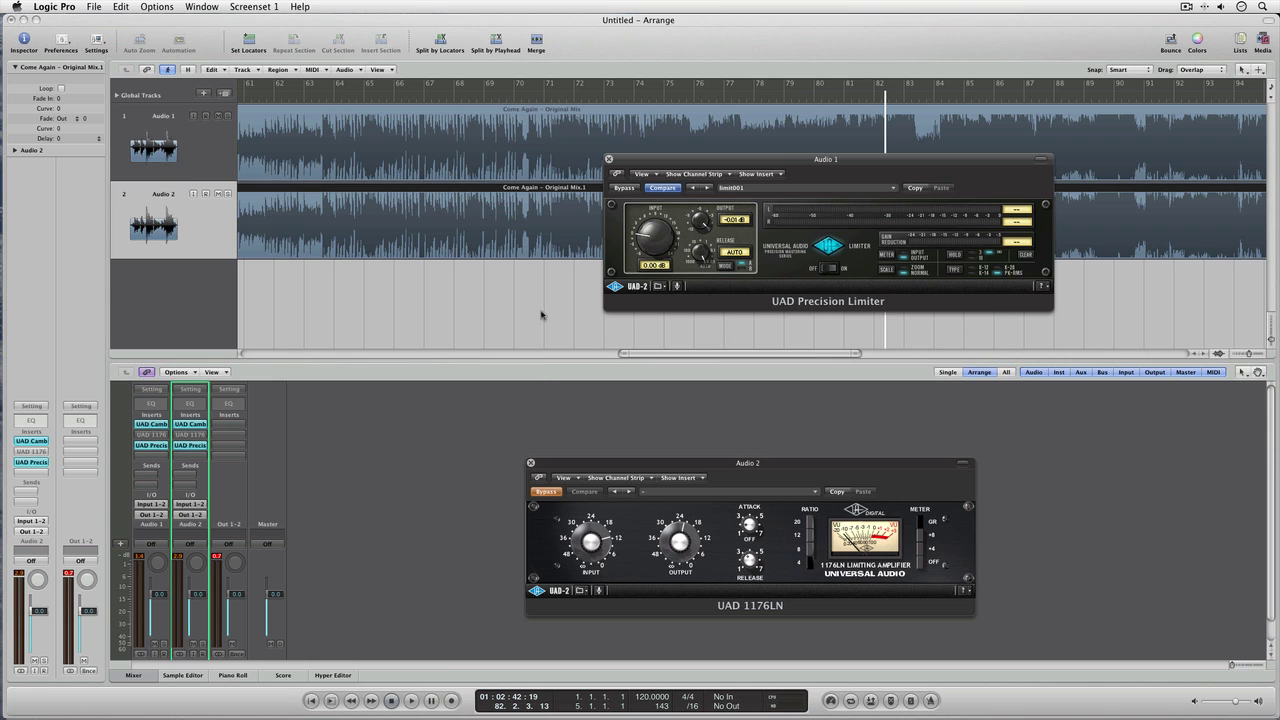
click(531, 463)
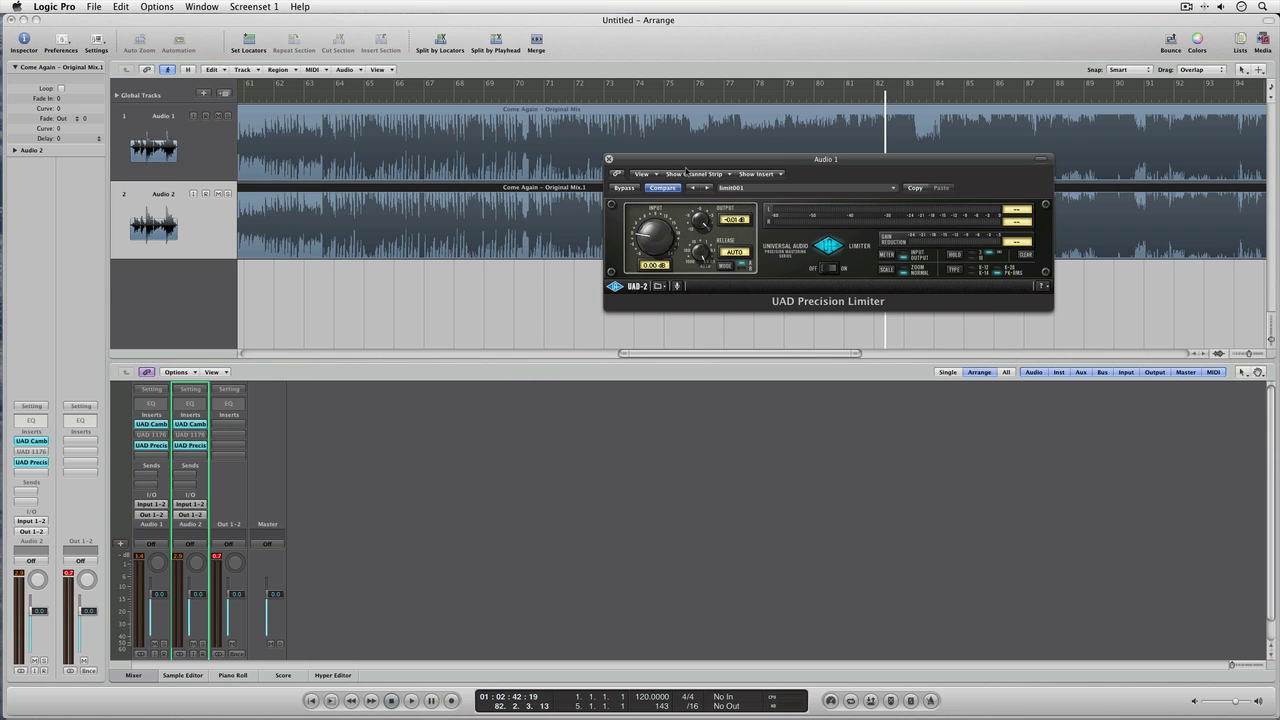
drag(686, 168, 682, 308)
Open Audio 2's Precision Limiter, load the limit001 setting, and place its window directly below Audio 1's limiter
click(188, 445)
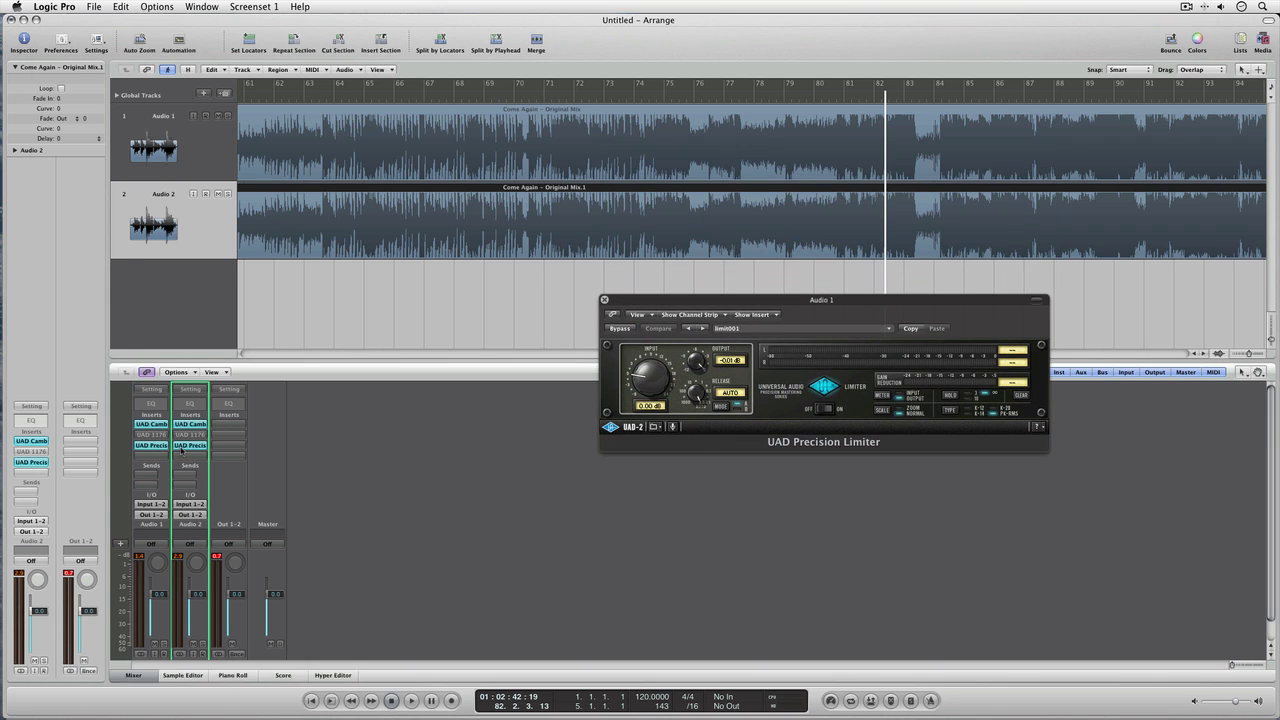
click(324, 83)
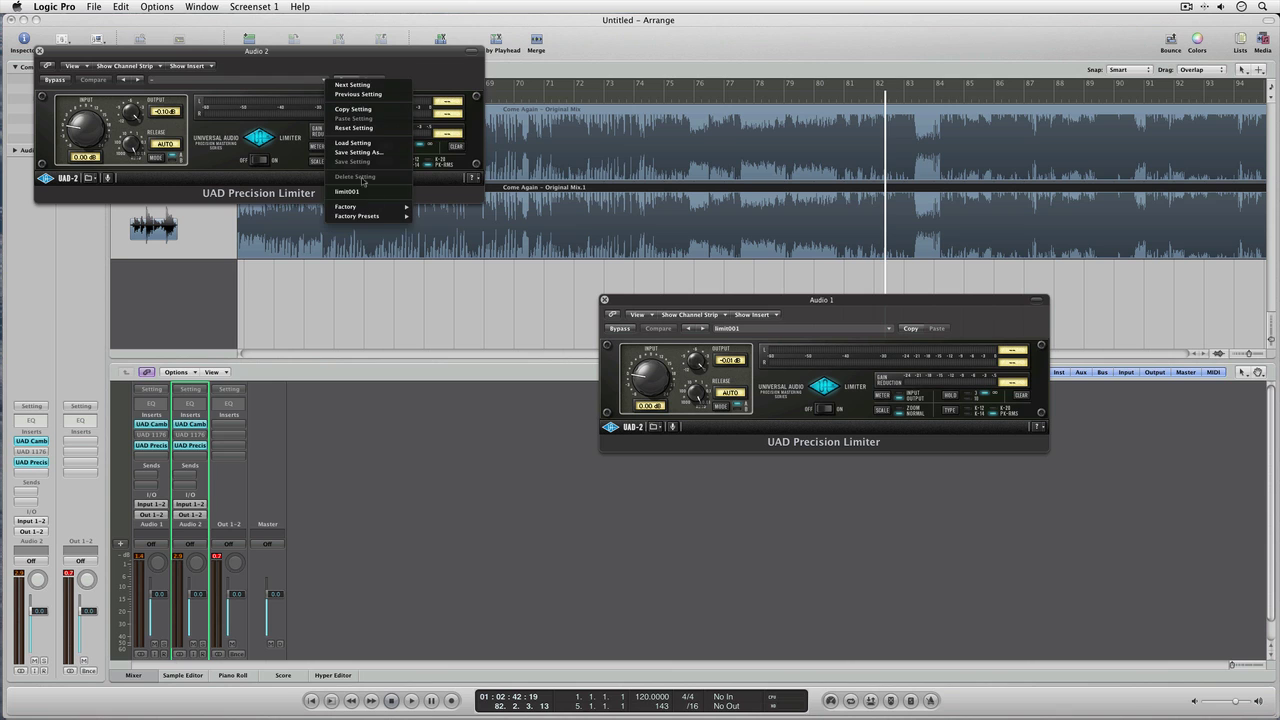
click(362, 197)
drag(233, 48, 781, 466)
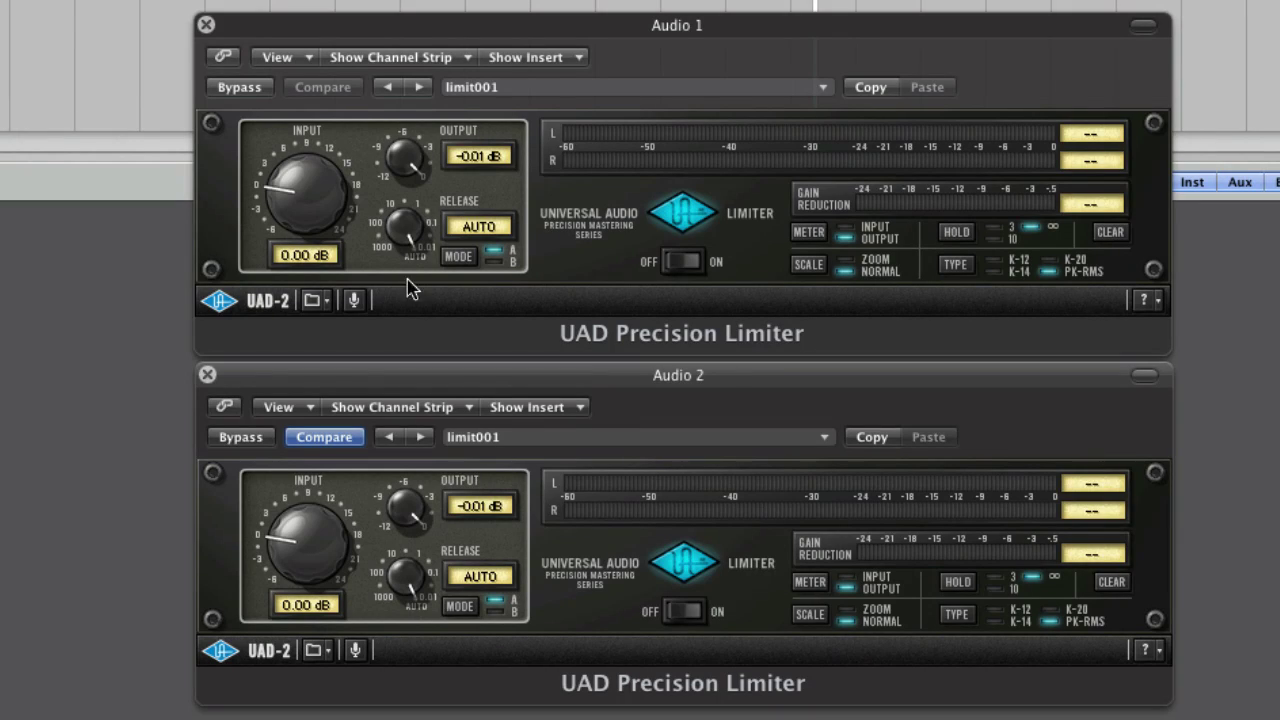
Start playback and raise the input of Audio 1's Precision Limiter to 8.59 dB
key(space)
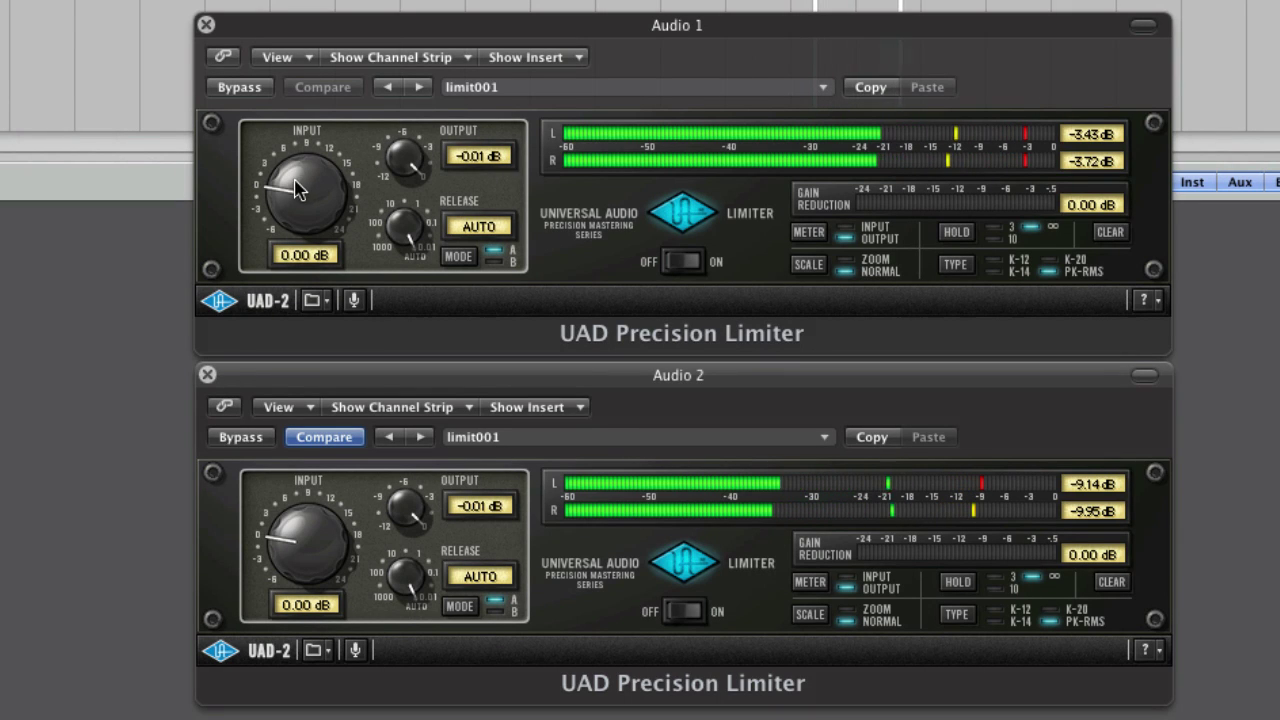
mouse_move(300, 185)
mouse_down()
mouse_move(312, 160)
mouse_move(333, 175)
mouse_move(305, 162)
mouse_up()
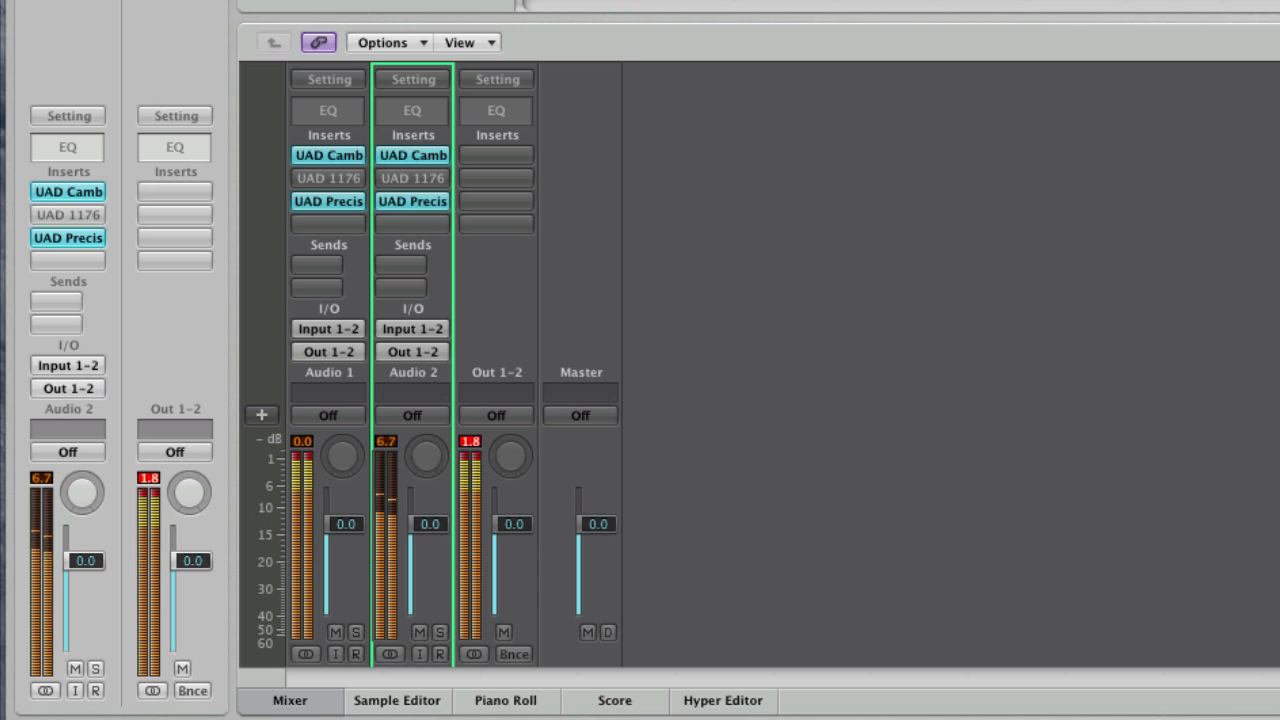
Lower the Audio 1 and Audio 2 faders to -6.0 dB with Audio 2 muted, and unmute it
click(419, 632)
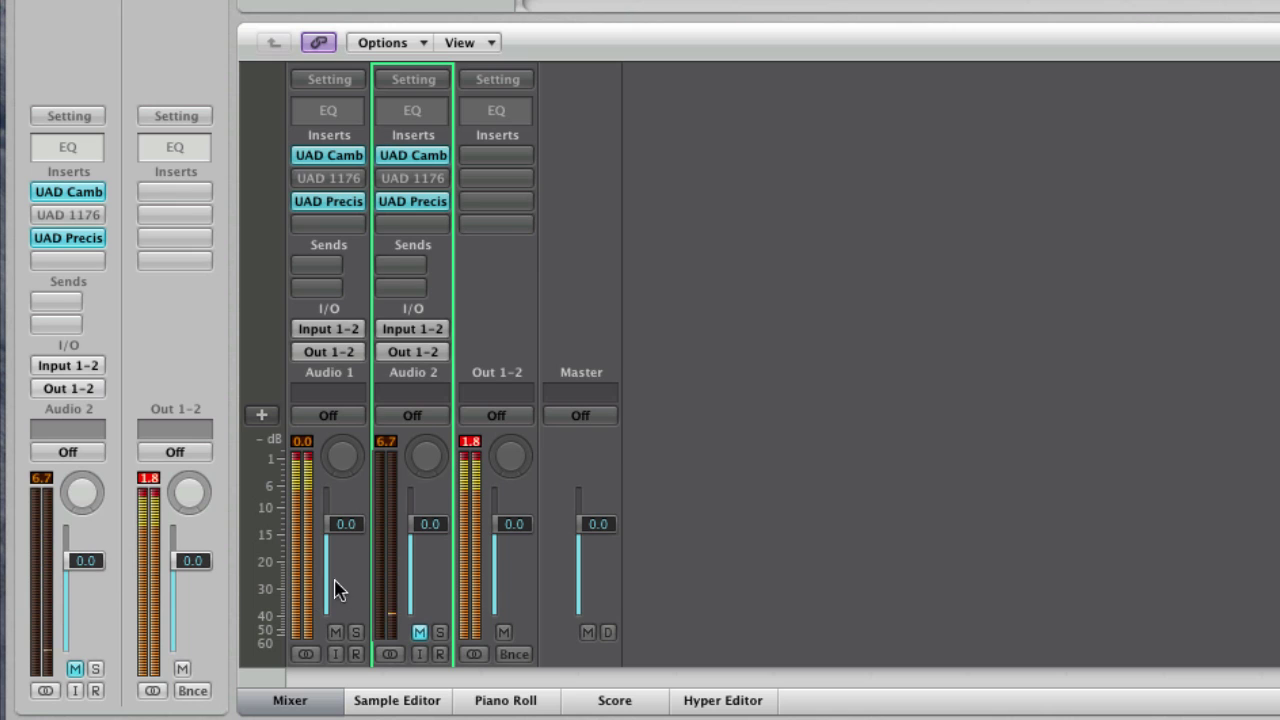
drag(333, 545, 333, 571)
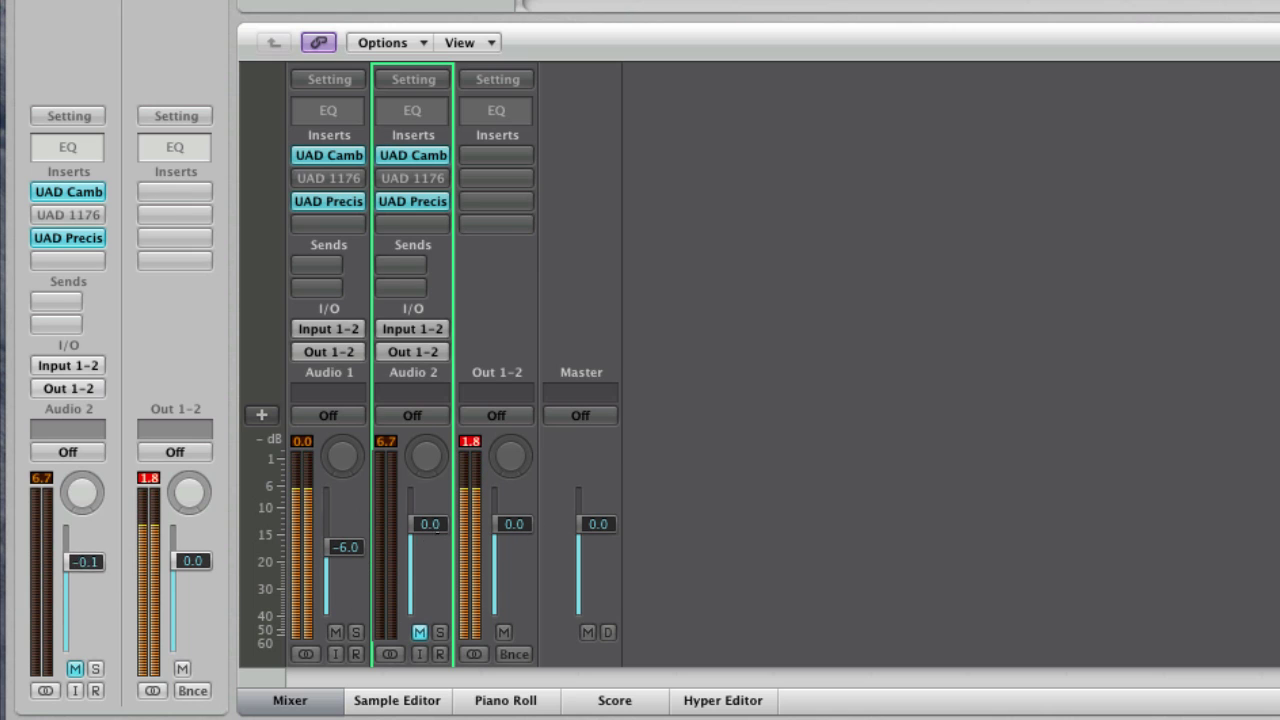
drag(437, 537, 438, 561)
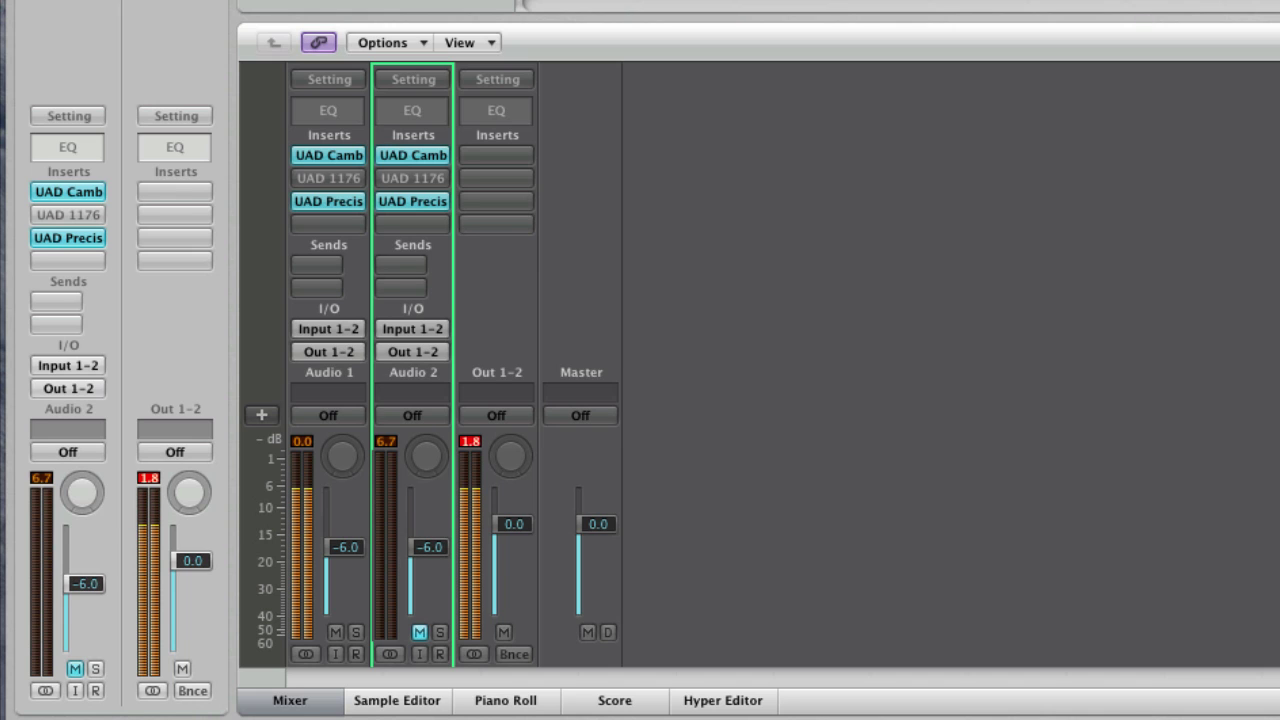
click(419, 632)
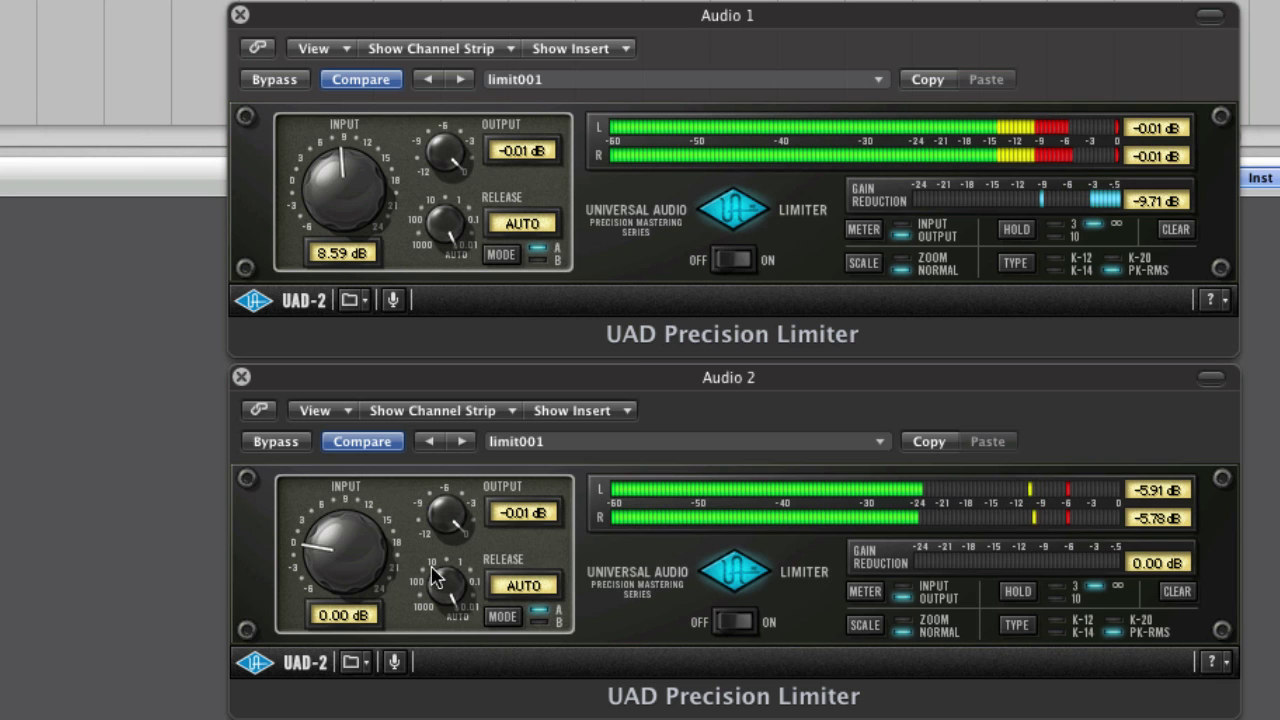
Raise the Precision Limiter inputs to 10.83 dB on Audio 1 and 15.39 dB on Audio 2
drag(320, 560, 350, 540)
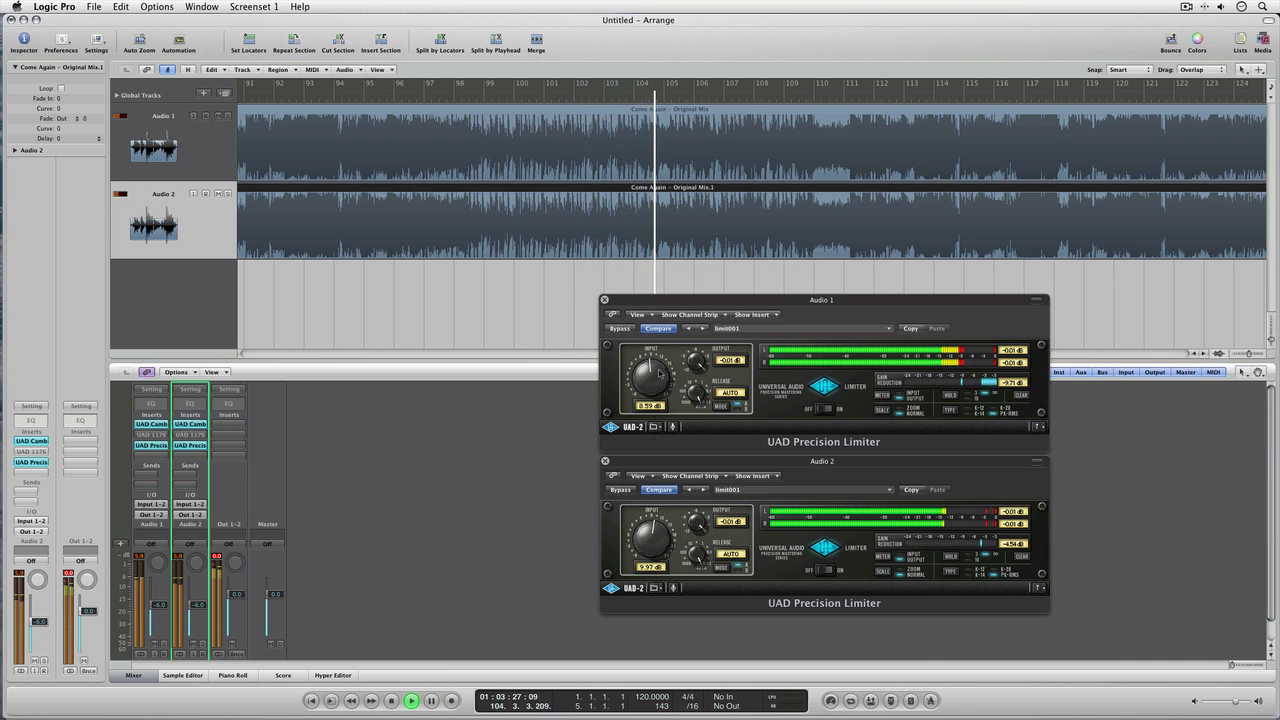
drag(648, 377, 653, 364)
drag(648, 528, 668, 531)
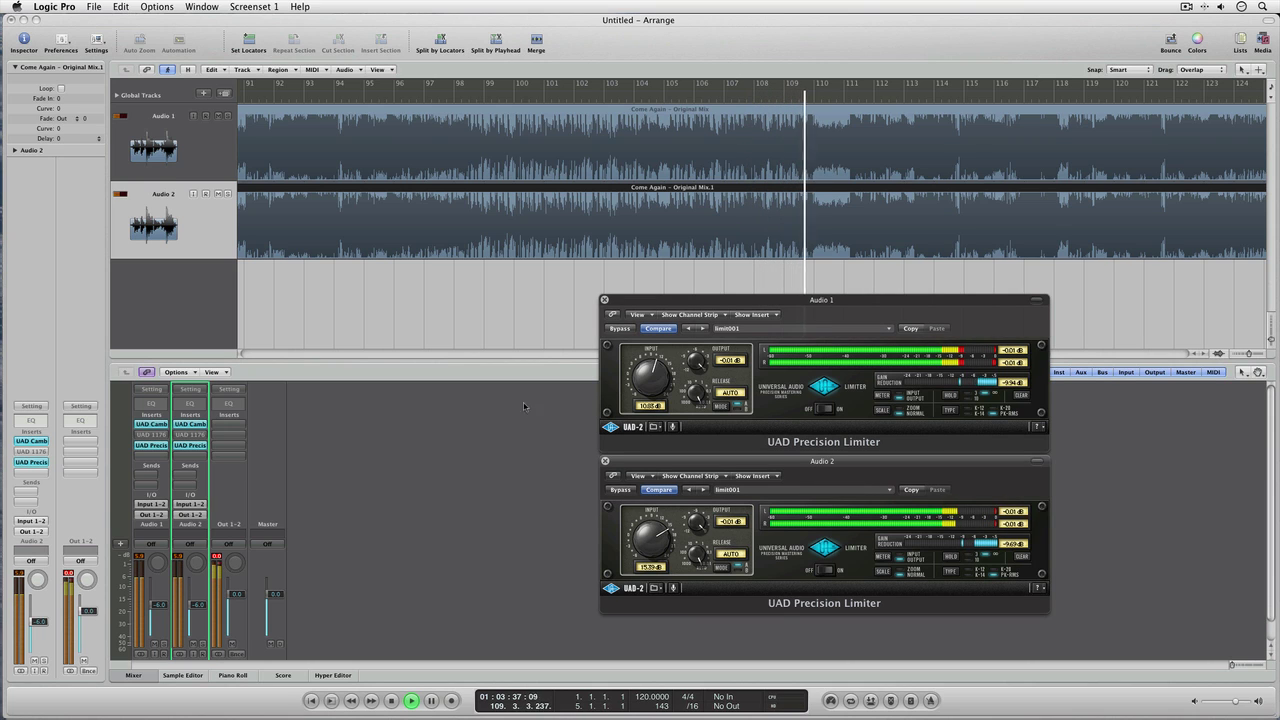
Compare the playing mix with both Precision Limiters switched off and back on
click(294, 559)
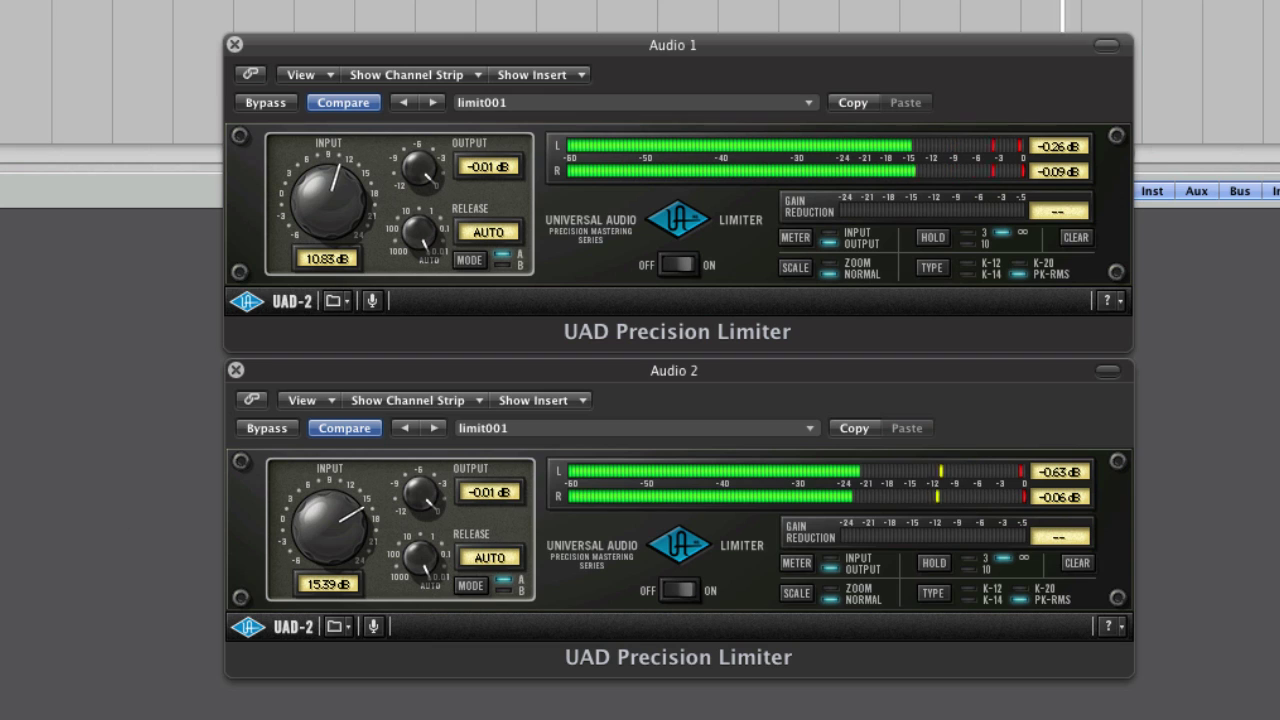
click(693, 543)
click(708, 274)
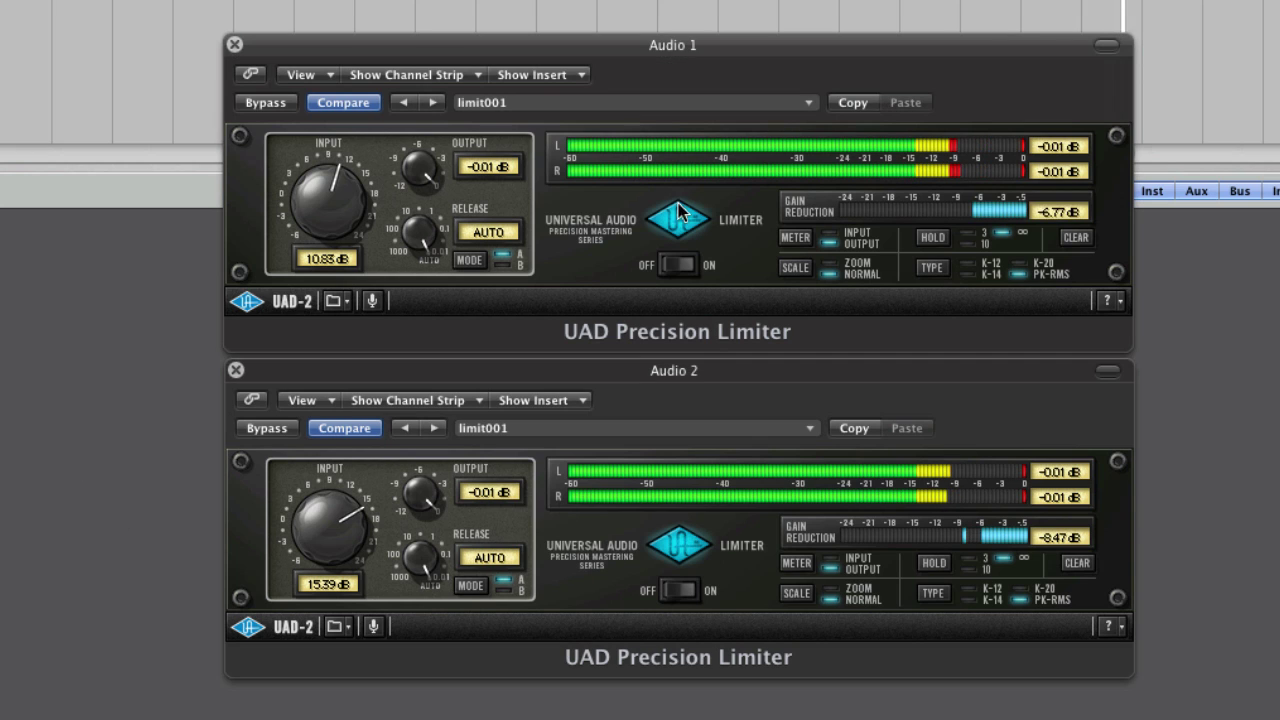